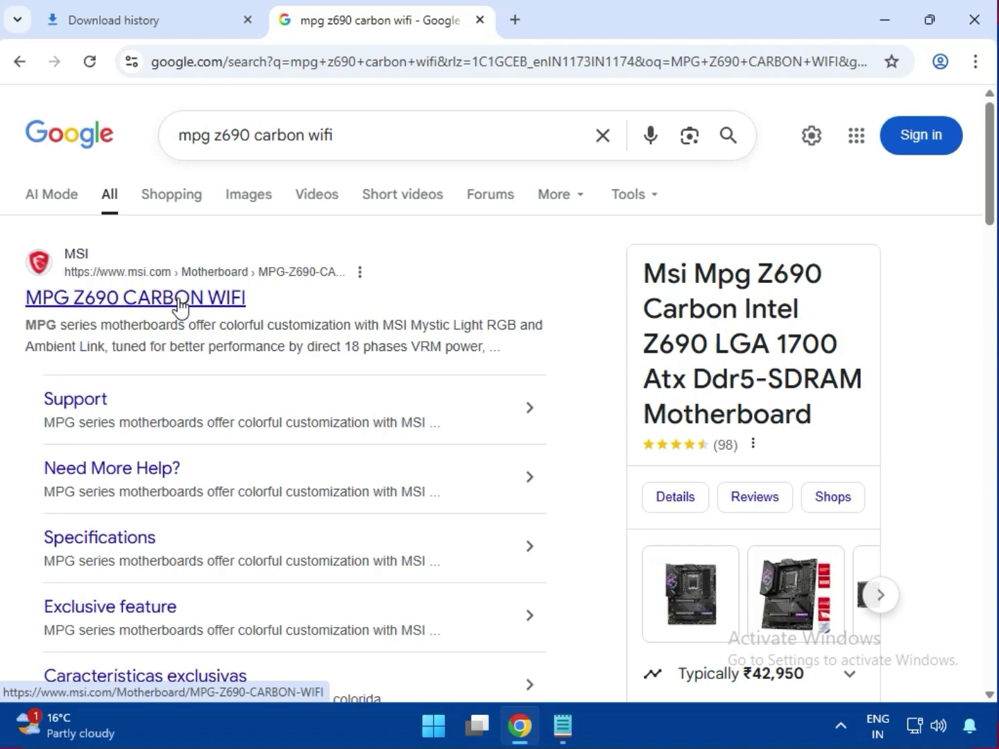
Open the MSI product page for MPG Z690 CARBON WIFI and go to its support section.
{"action": "left_click", "coordinate": [178, 298]}
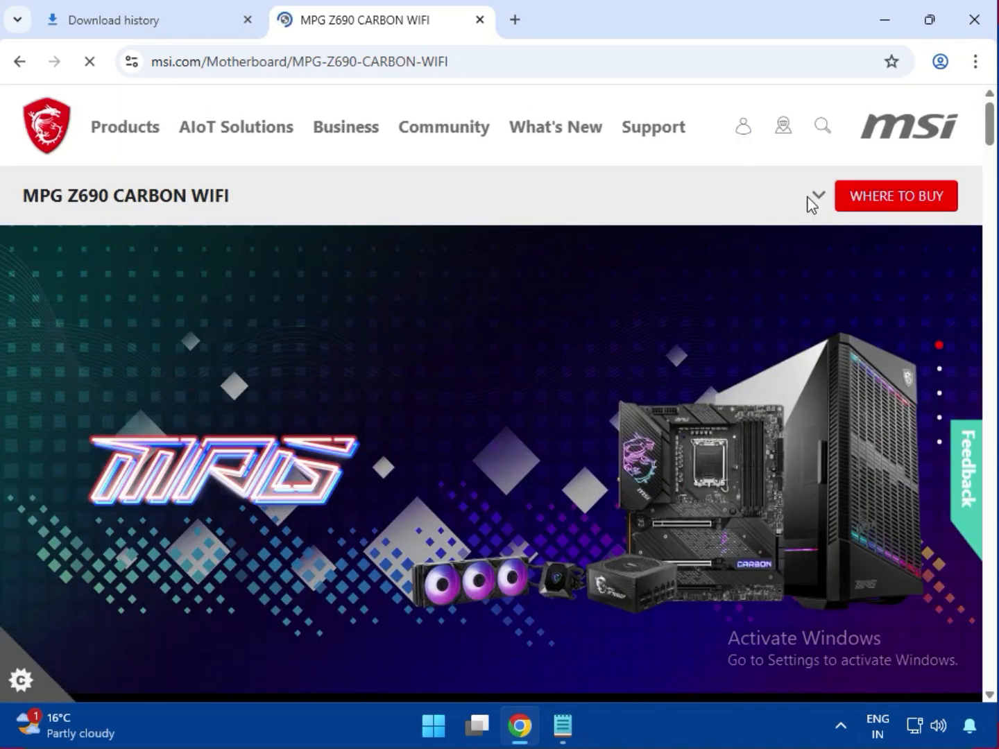
{"action": "left_click", "coordinate": [819, 198]}
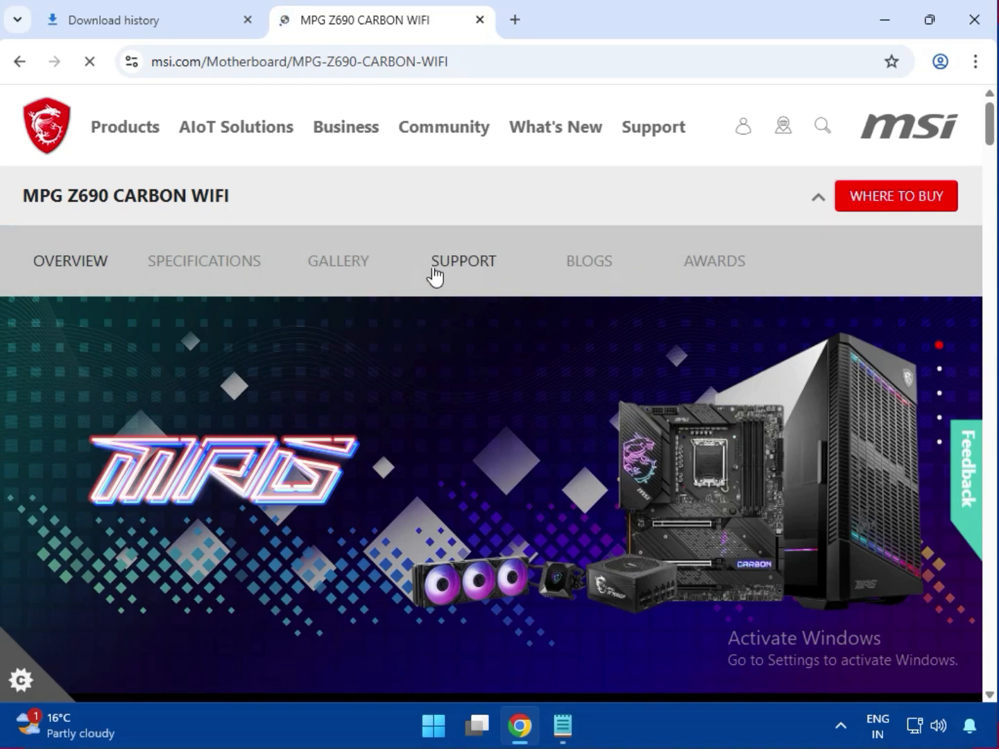
{"action": "left_click", "coordinate": [451, 269]}
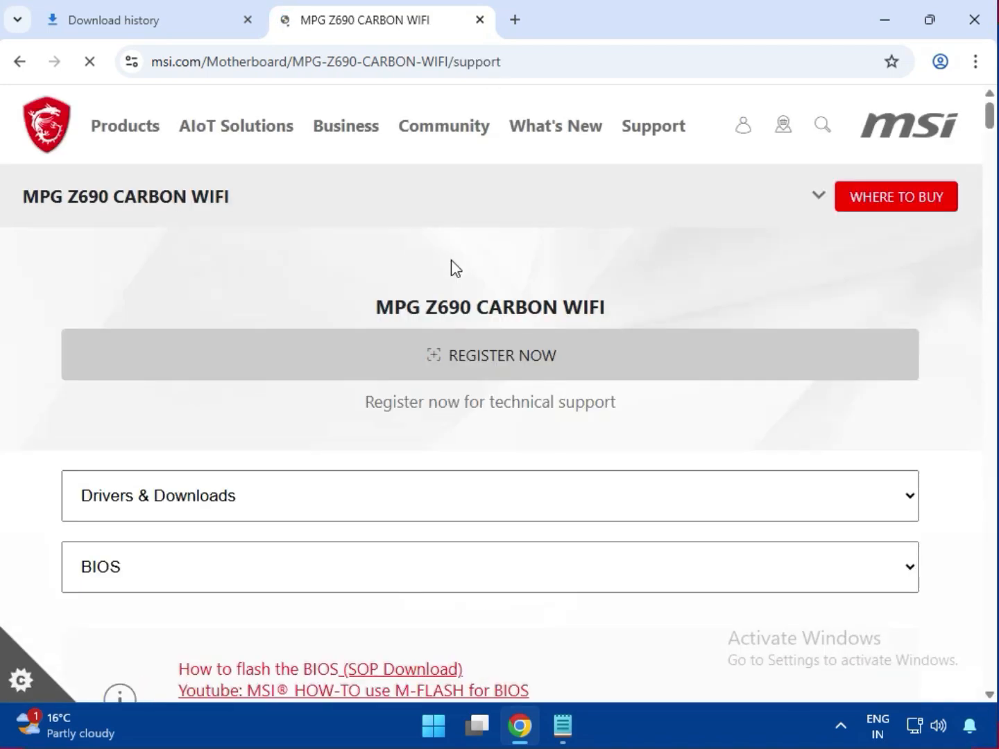
Choose Drivers & Downloads on the support page and set the download category to Driver.
{"action": "scroll", "coordinate": [267, 491], "scroll_direction": "down", "scroll_amount": 1}
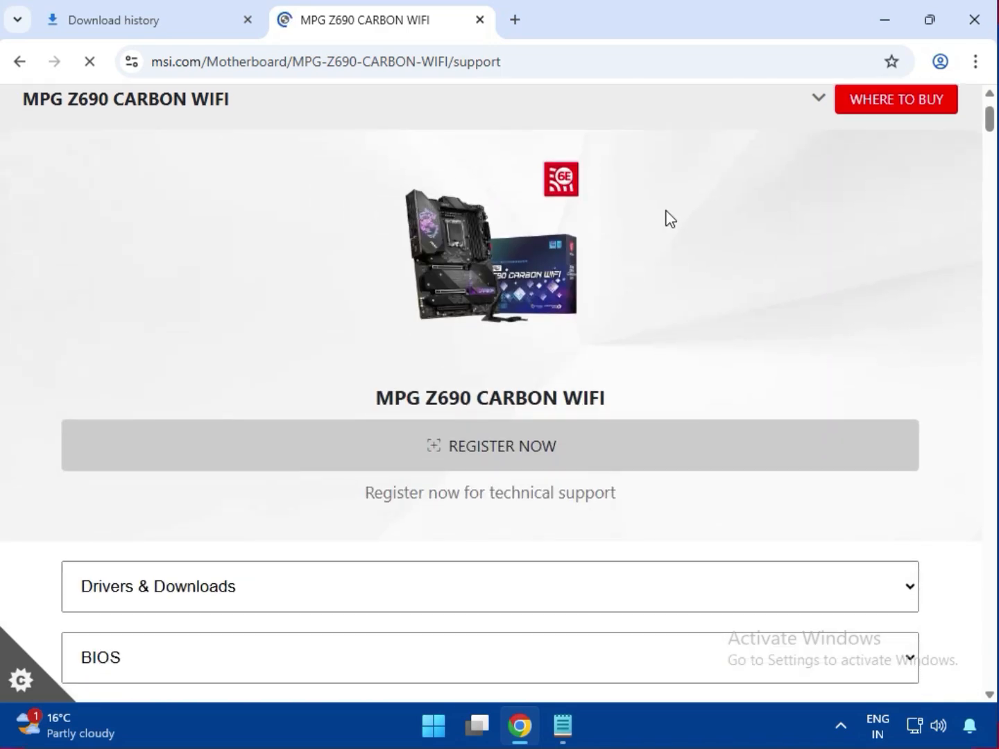
{"action": "scroll", "coordinate": [548, 365], "scroll_direction": "down", "scroll_amount": 1}
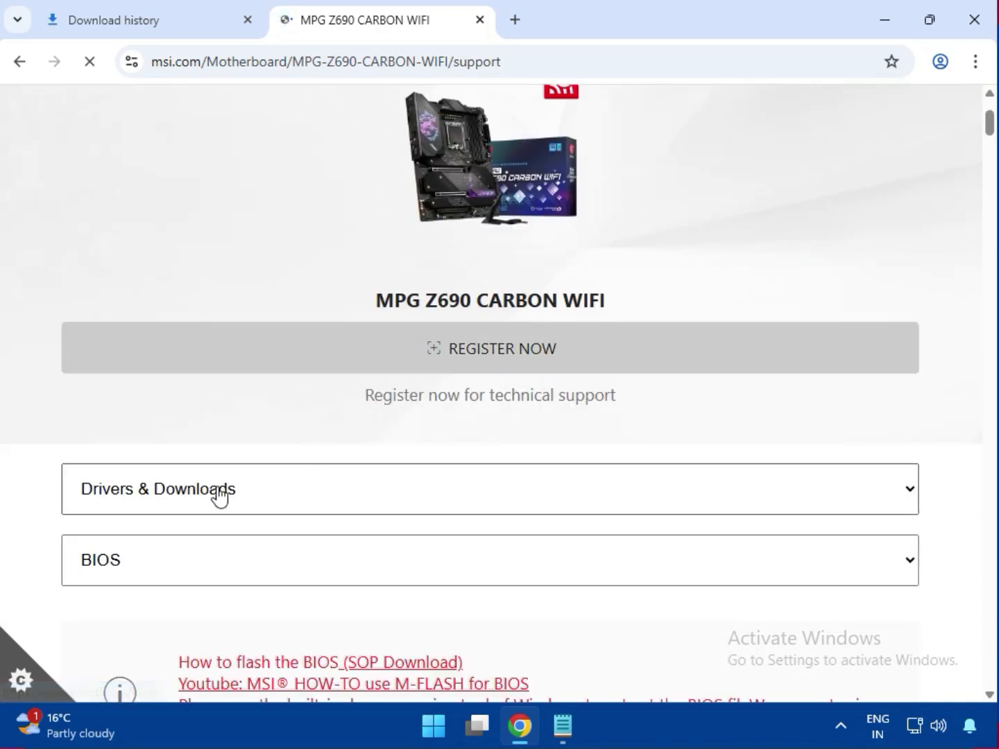
{"action": "left_click", "coordinate": [197, 497]}
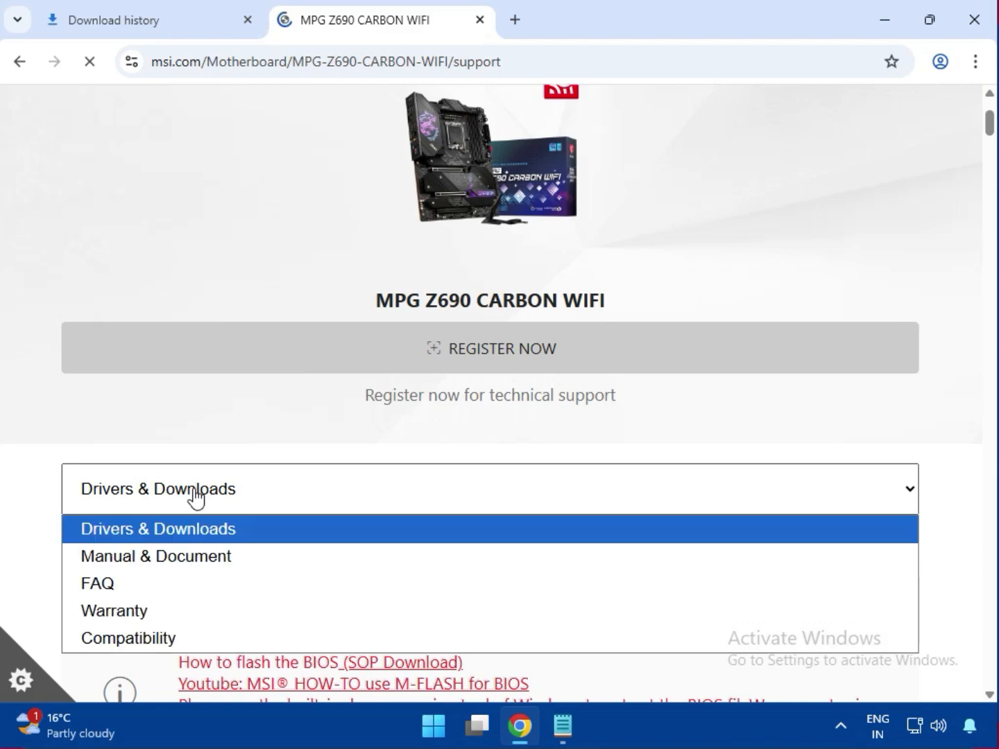
{"action": "left_click", "coordinate": [180, 531]}
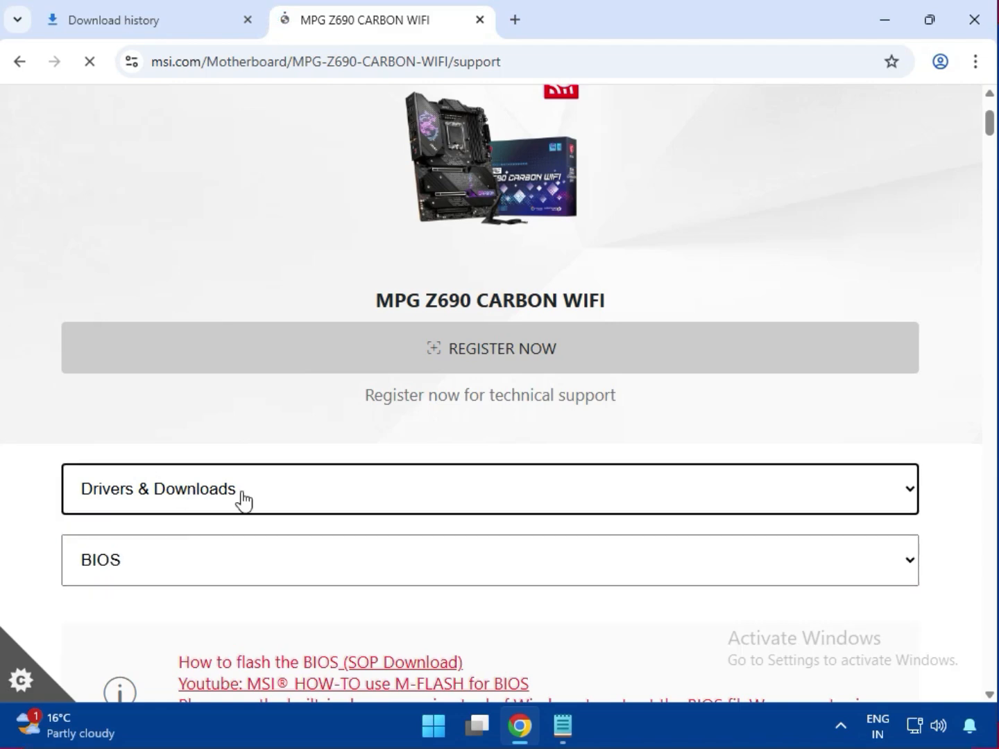
{"action": "scroll", "coordinate": [272, 499], "scroll_direction": "down", "scroll_amount": 2}
{"action": "left_click", "coordinate": [161, 376]}
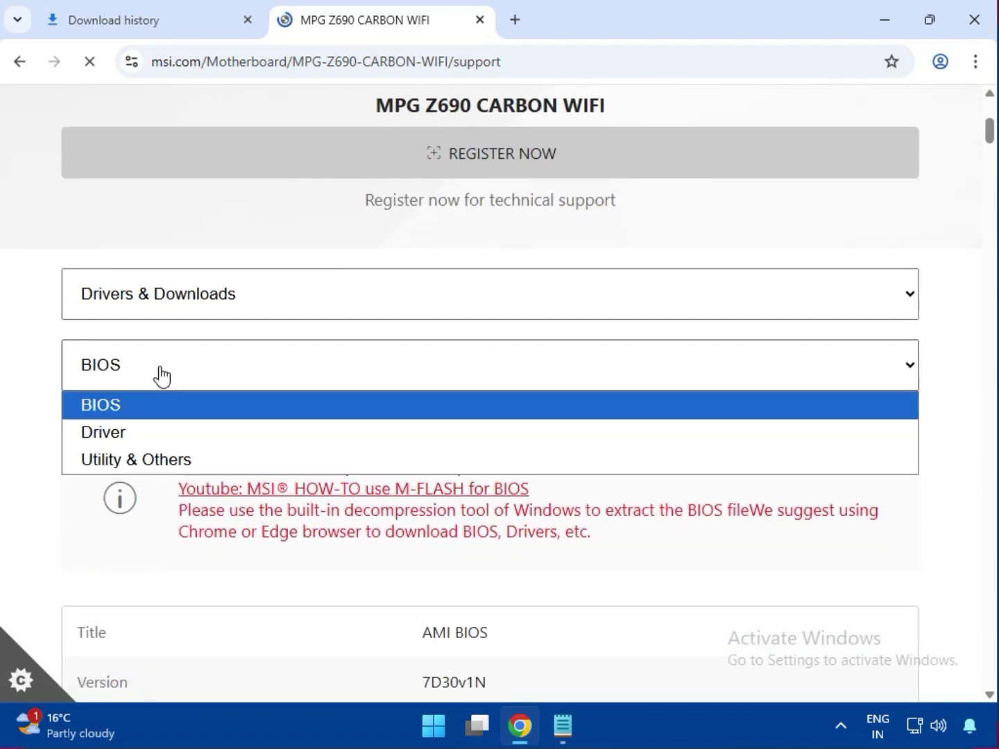
{"action": "left_click", "coordinate": [161, 437]}
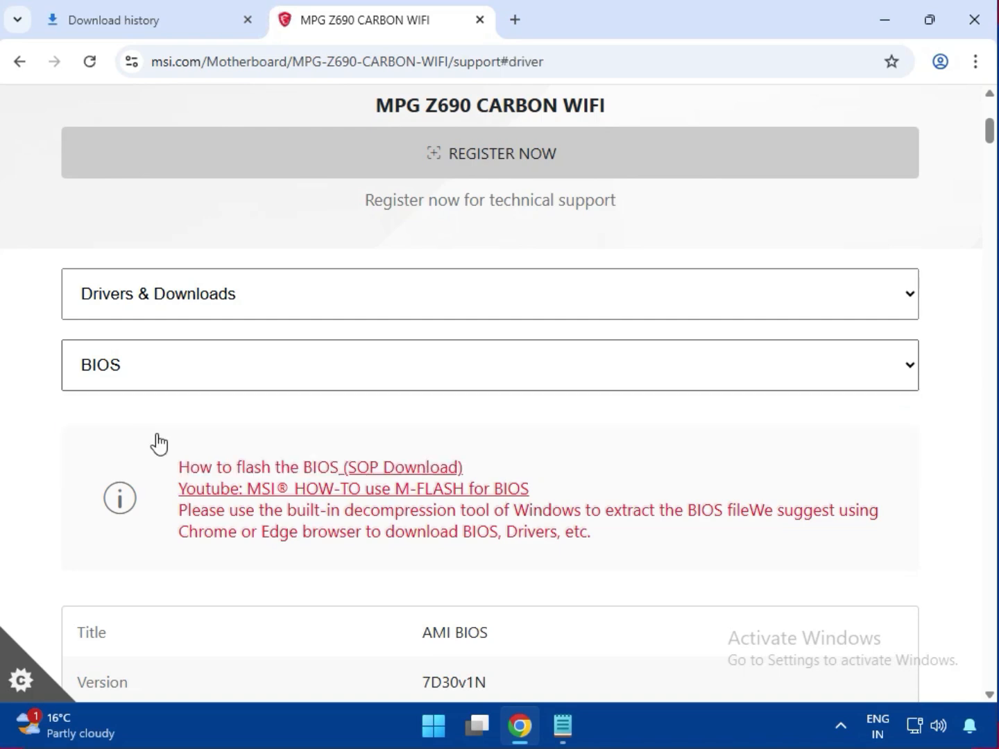
Select Win11 64 as the operating system for the driver downloads.
{"action": "scroll", "coordinate": [156, 441], "scroll_direction": "down", "scroll_amount": 1}
{"action": "left_click", "coordinate": [199, 417]}
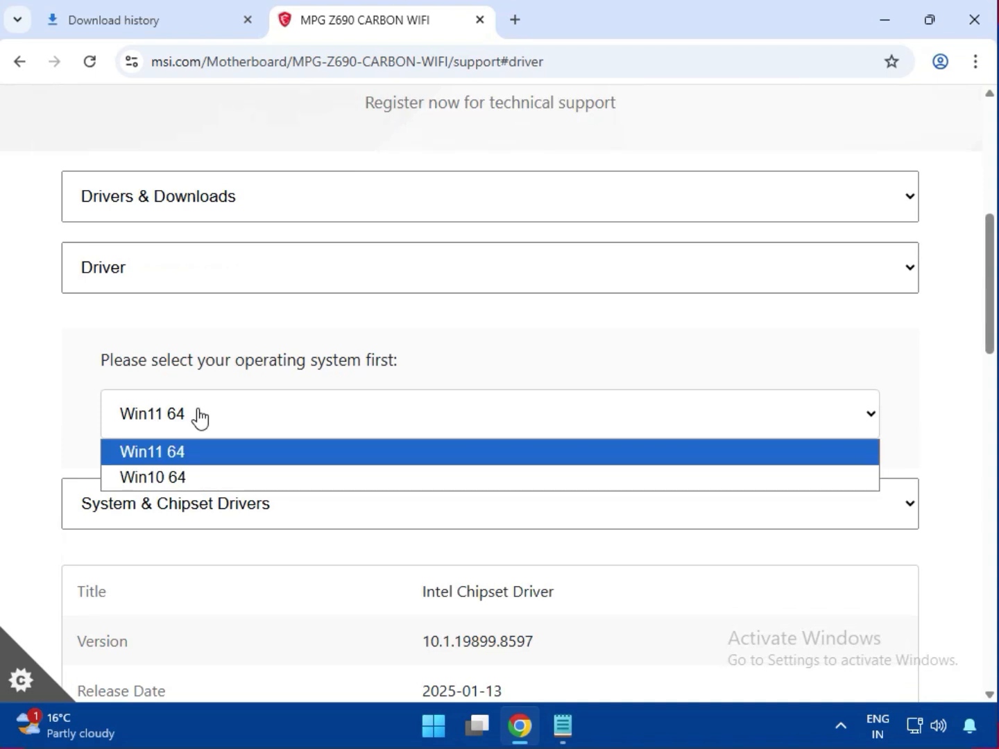
{"action": "left_click", "coordinate": [192, 458]}
{"action": "left_click", "coordinate": [72, 411]}
{"action": "scroll", "coordinate": [74, 412], "scroll_direction": "down", "scroll_amount": 1}
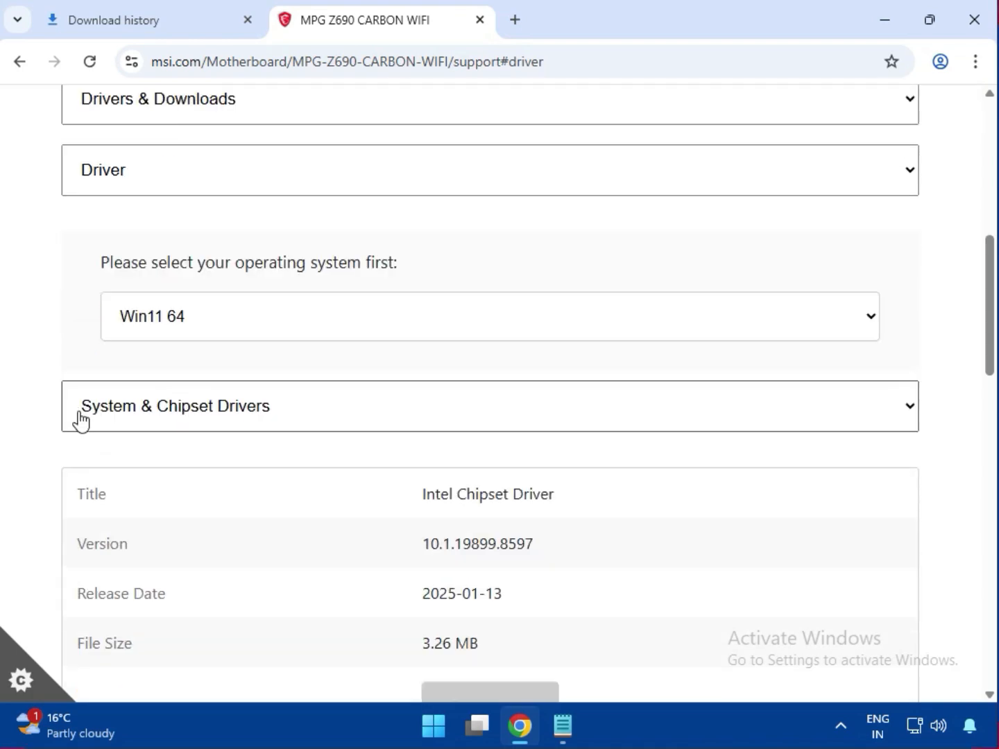
Choose the System & Chipset Drivers category and download the Intel Chipset Driver.
{"action": "left_click", "coordinate": [177, 420]}
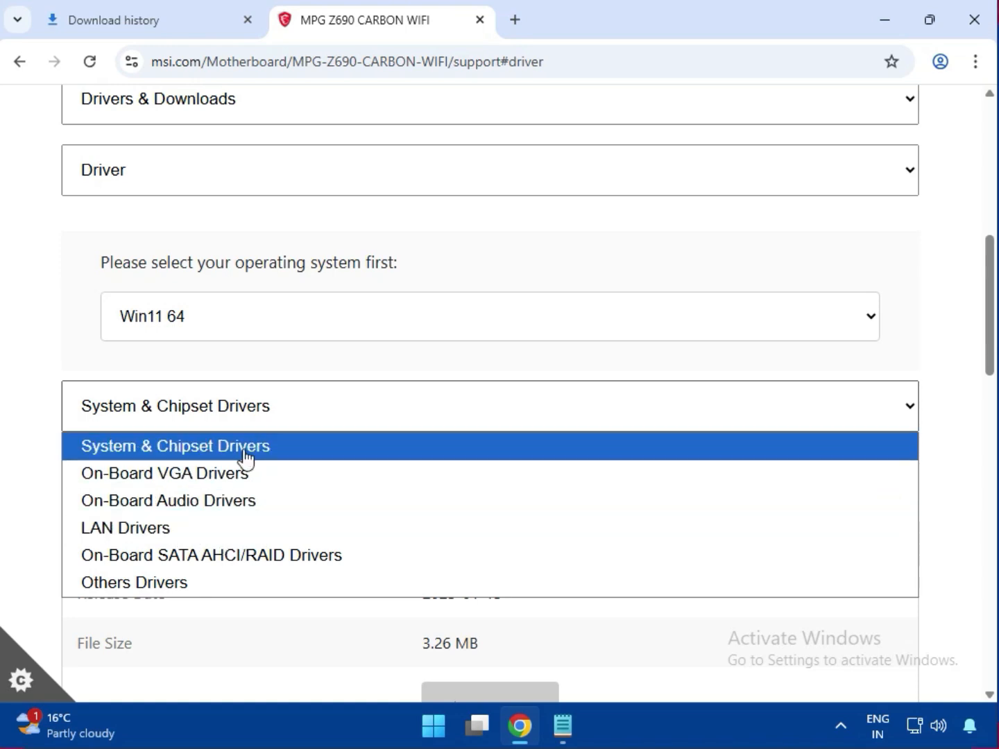
{"action": "left_click", "coordinate": [246, 450]}
{"action": "scroll", "coordinate": [482, 509], "scroll_direction": "down", "scroll_amount": 1}
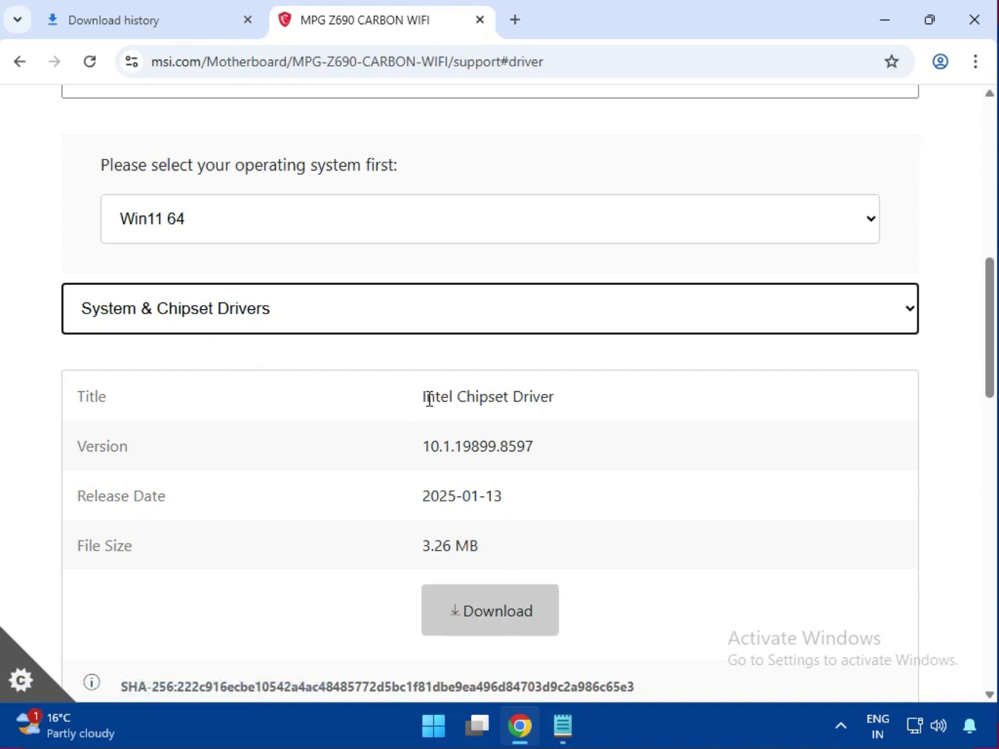
{"action": "left_click_drag", "start_coordinate": [428, 397], "coordinate": [571, 413]}
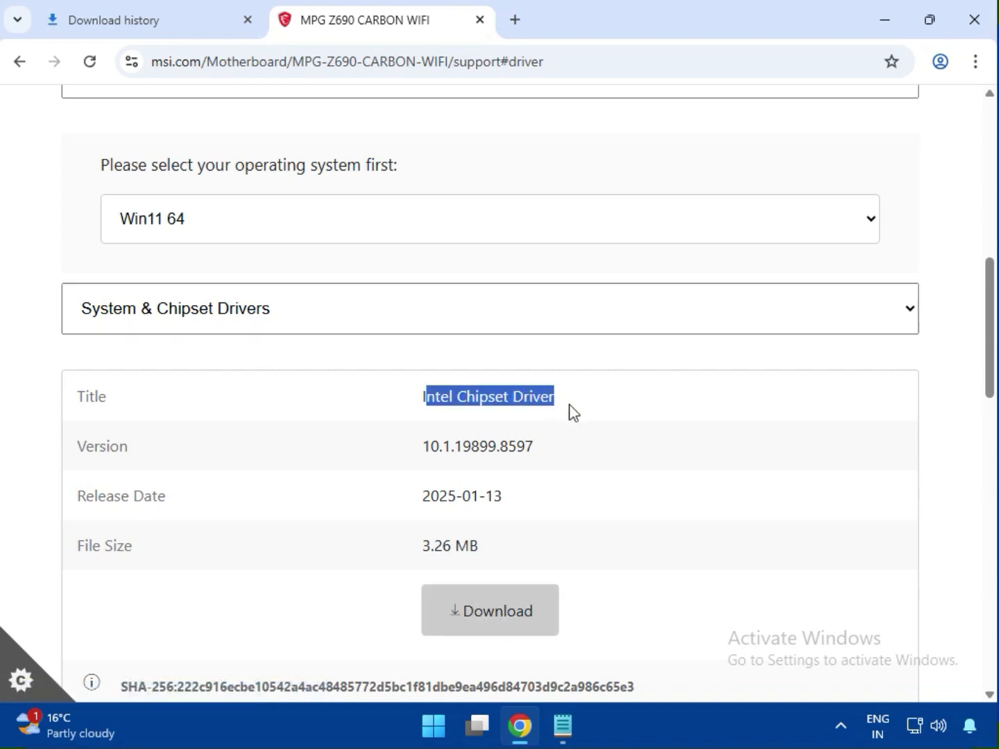
{"action": "left_click", "coordinate": [473, 610]}
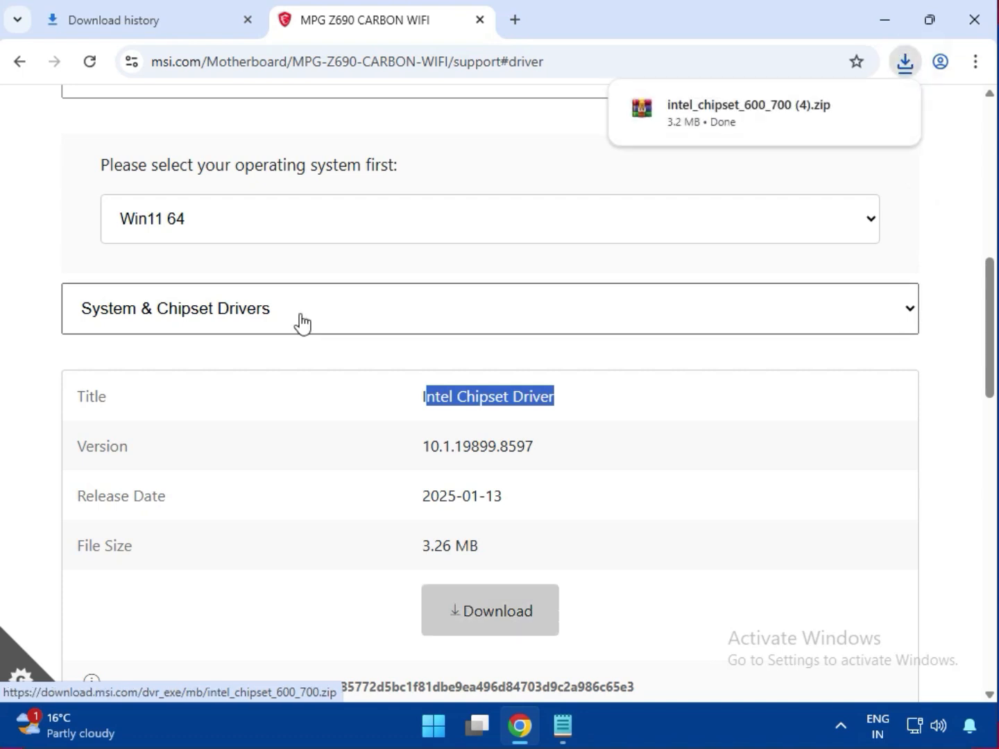
Switch to the On-Board VGA Drivers category and download the Intel SVGA Drivers.
{"action": "left_click", "coordinate": [279, 306]}
{"action": "left_click", "coordinate": [263, 387]}
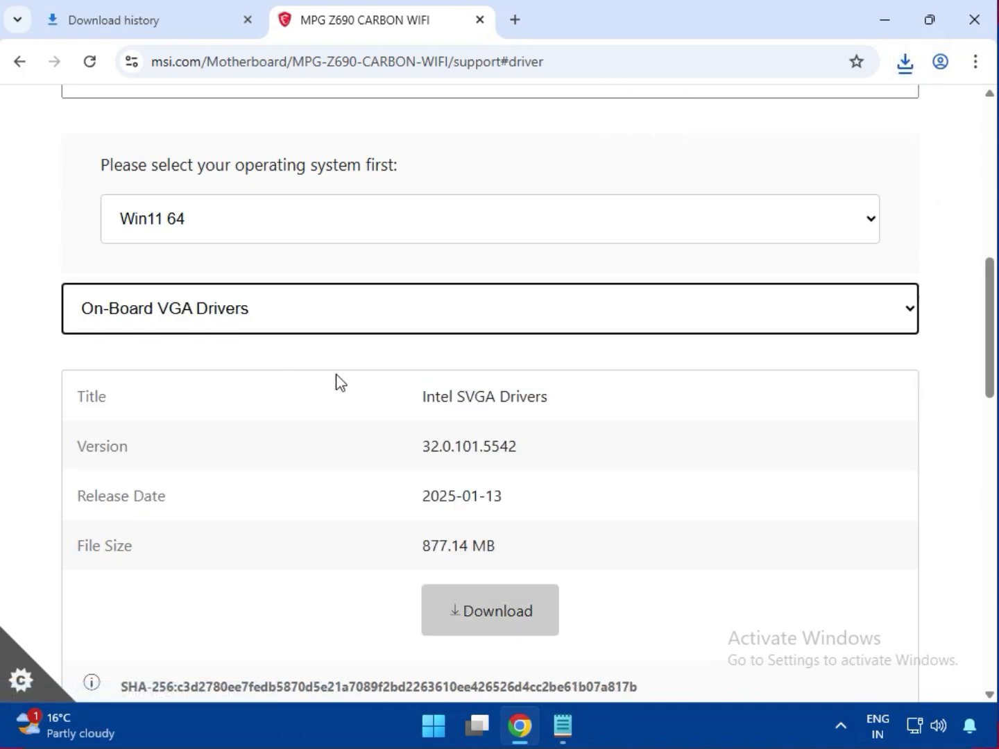
{"action": "left_click_drag", "start_coordinate": [424, 396], "coordinate": [555, 408]}
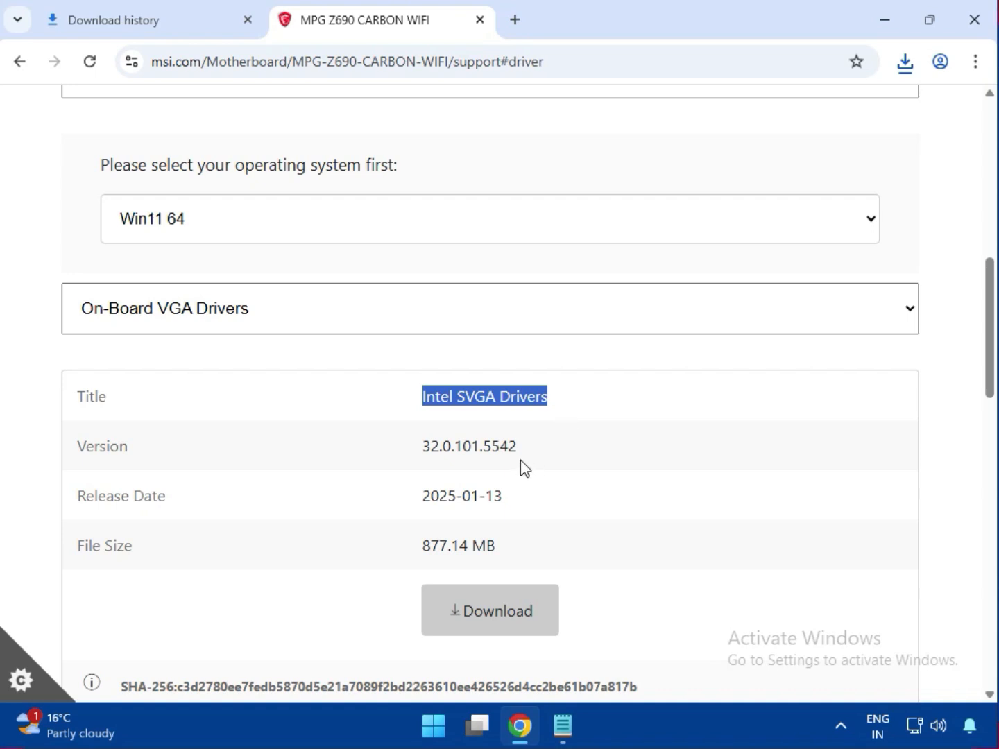
{"action": "left_click", "coordinate": [488, 619]}
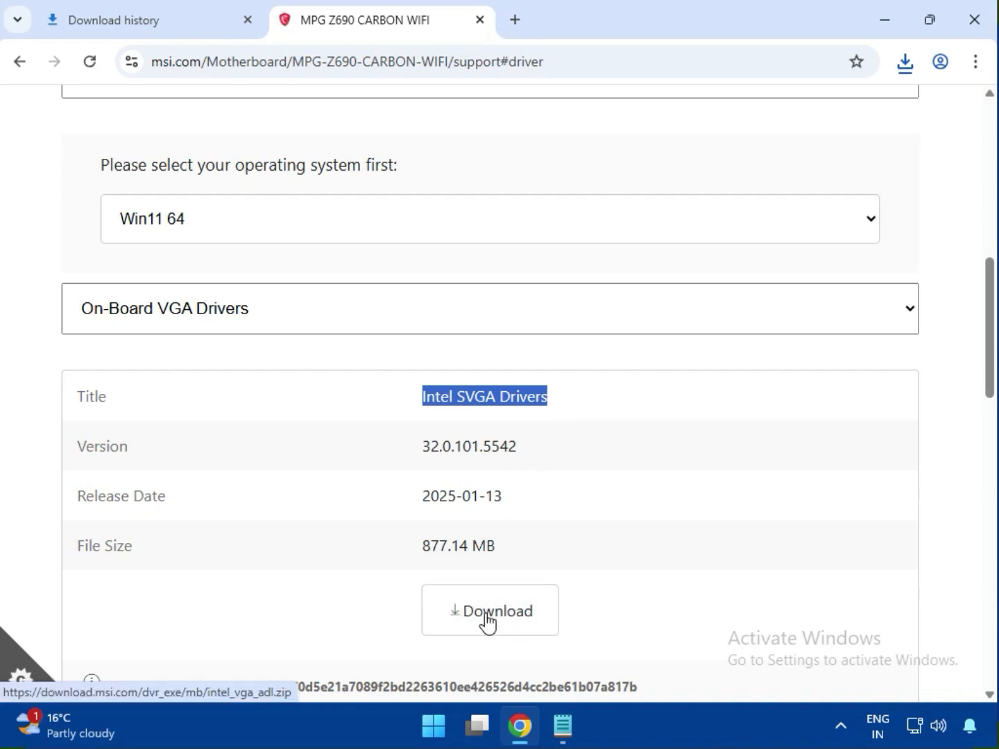
Switch to the On-Board Audio Drivers category and download the Realtek HD Universal Driver.
{"action": "left_click", "coordinate": [240, 320]}
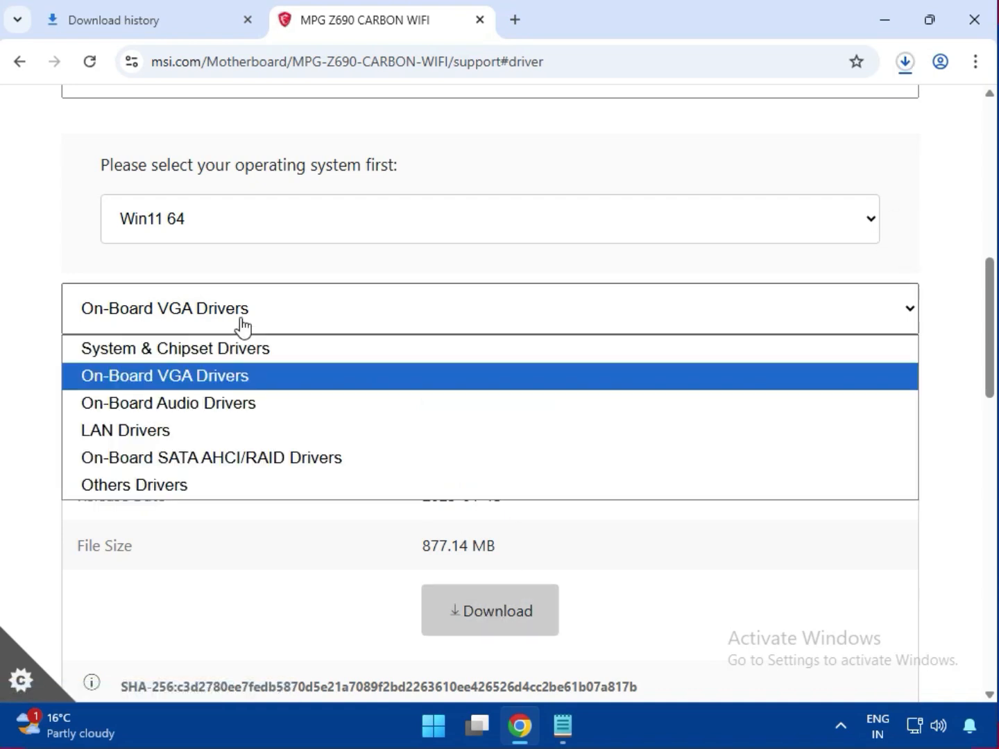
{"action": "left_click", "coordinate": [198, 404]}
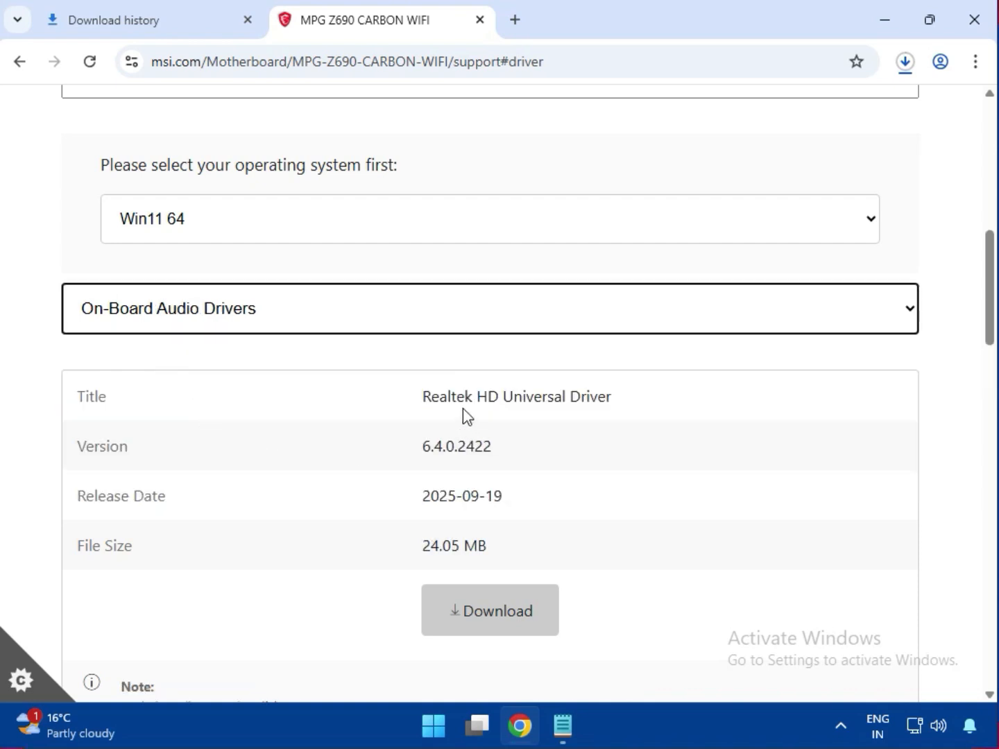
{"action": "left_click_drag", "start_coordinate": [424, 403], "coordinate": [616, 410]}
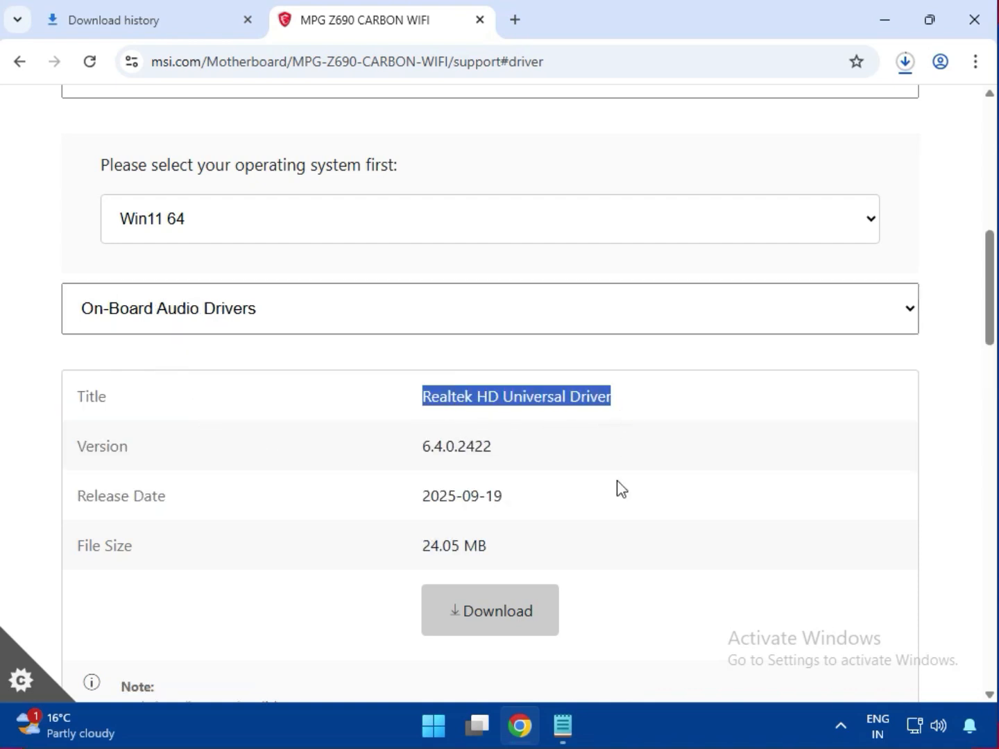
{"action": "left_click", "coordinate": [509, 620]}
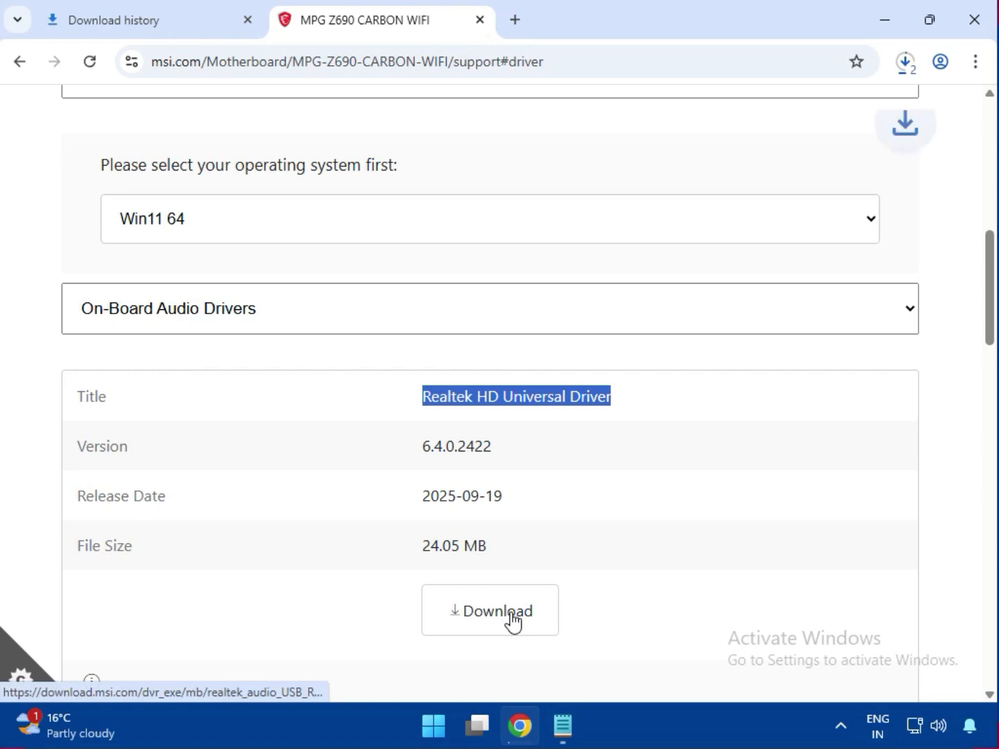
Switch to the LAN Drivers category and download the Intel Network Drivers.
{"action": "left_click", "coordinate": [281, 310]}
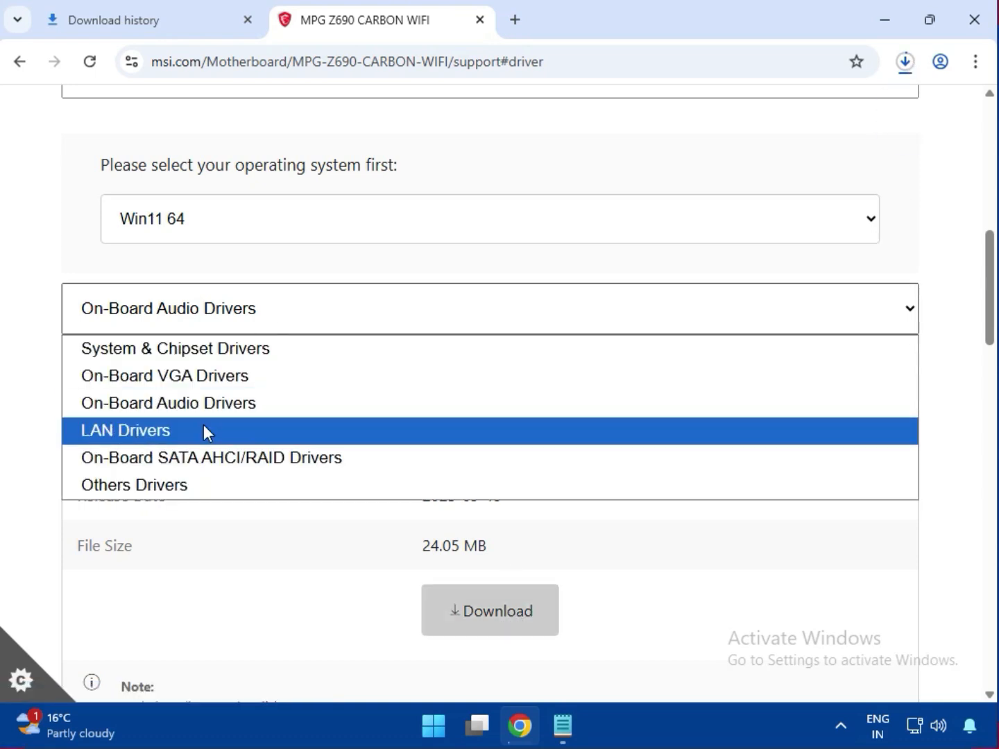
{"action": "left_click", "coordinate": [203, 428]}
{"action": "left_click_drag", "start_coordinate": [405, 410], "coordinate": [594, 403]}
{"action": "left_click", "coordinate": [488, 637]}
Find the Intel WIFI Driver among the LAN drivers and download it.
{"action": "scroll", "coordinate": [487, 639], "scroll_direction": "down", "scroll_amount": 4}
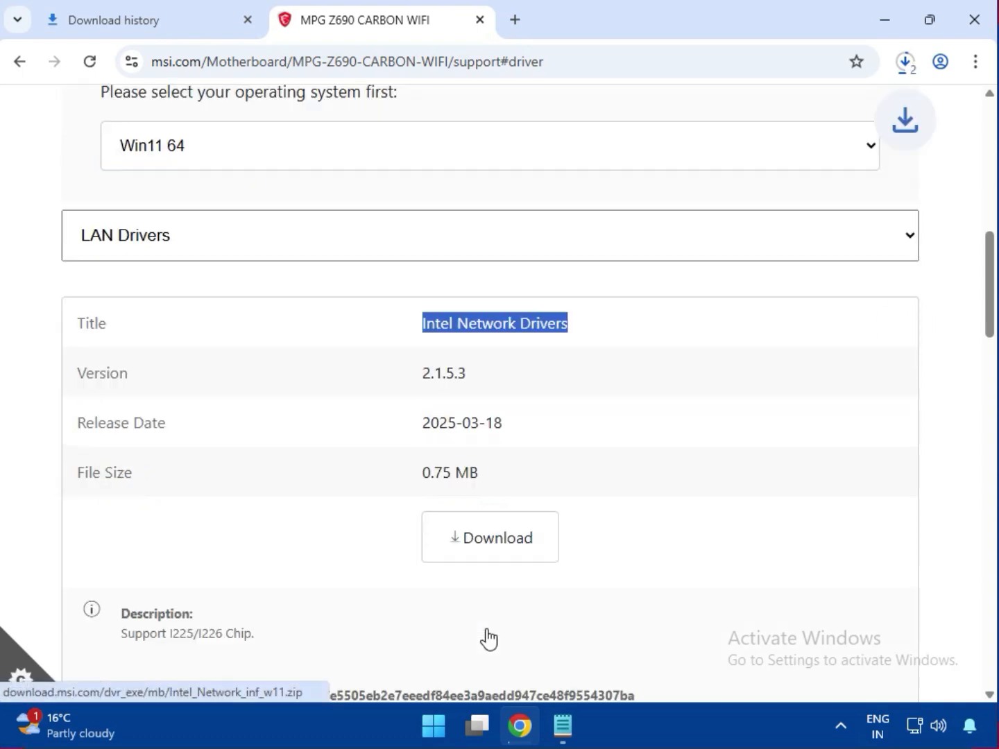
{"action": "left_click_drag", "start_coordinate": [453, 566], "coordinate": [529, 569]}
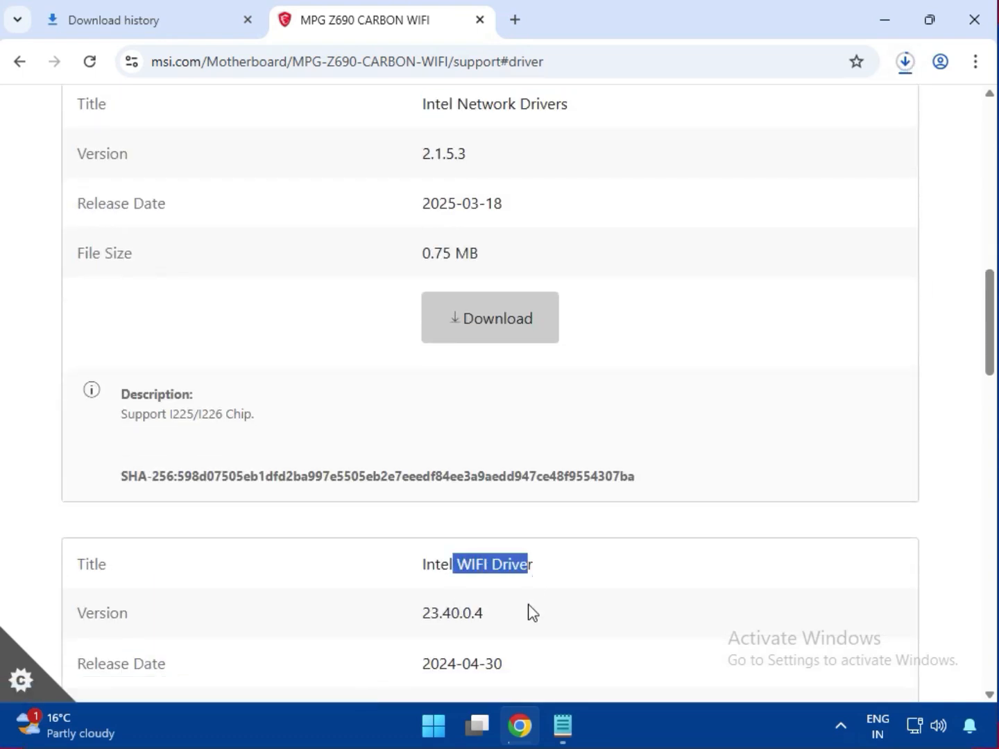
{"action": "scroll", "coordinate": [529, 614], "scroll_direction": "down", "scroll_amount": 3}
{"action": "left_click", "coordinate": [490, 606]}
Locate the BlueTooth Driver entry and its download among the LAN drivers.
{"action": "scroll", "coordinate": [491, 606], "scroll_direction": "down", "scroll_amount": 4}
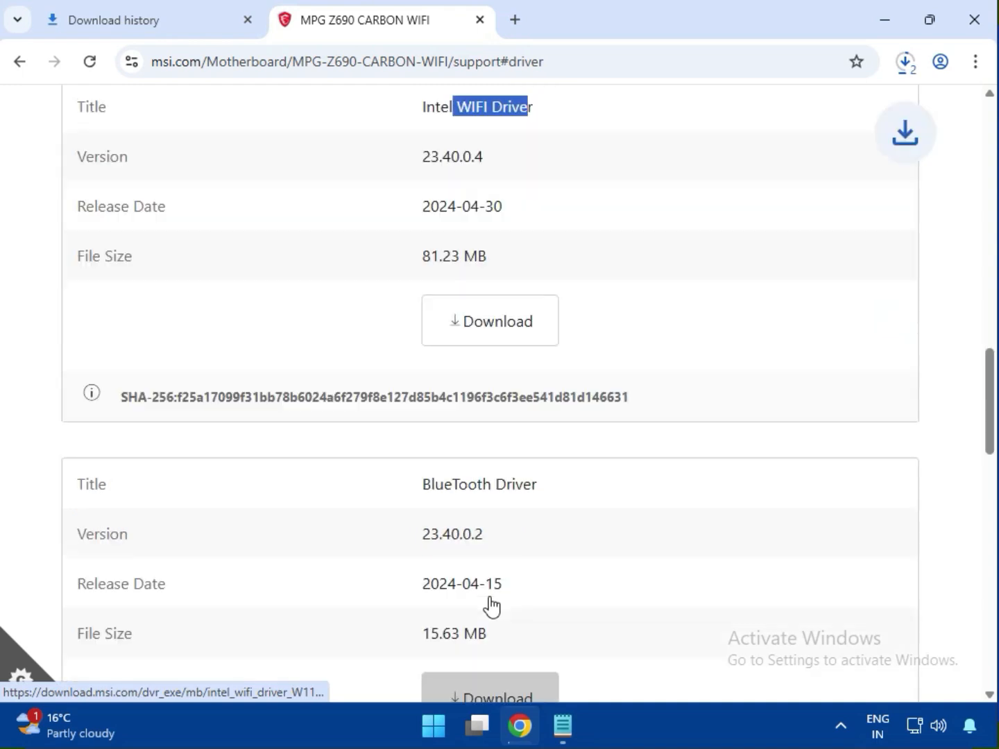
{"action": "triple_click", "coordinate": [448, 458]}
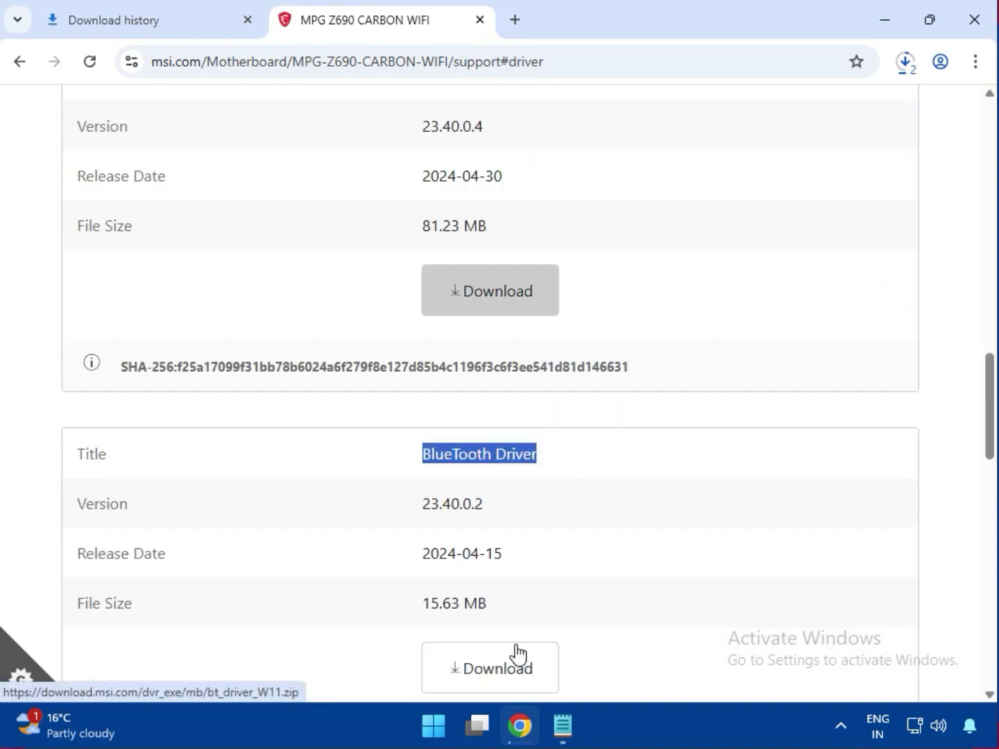
{"action": "scroll", "coordinate": [516, 656], "scroll_direction": "down", "scroll_amount": 3}
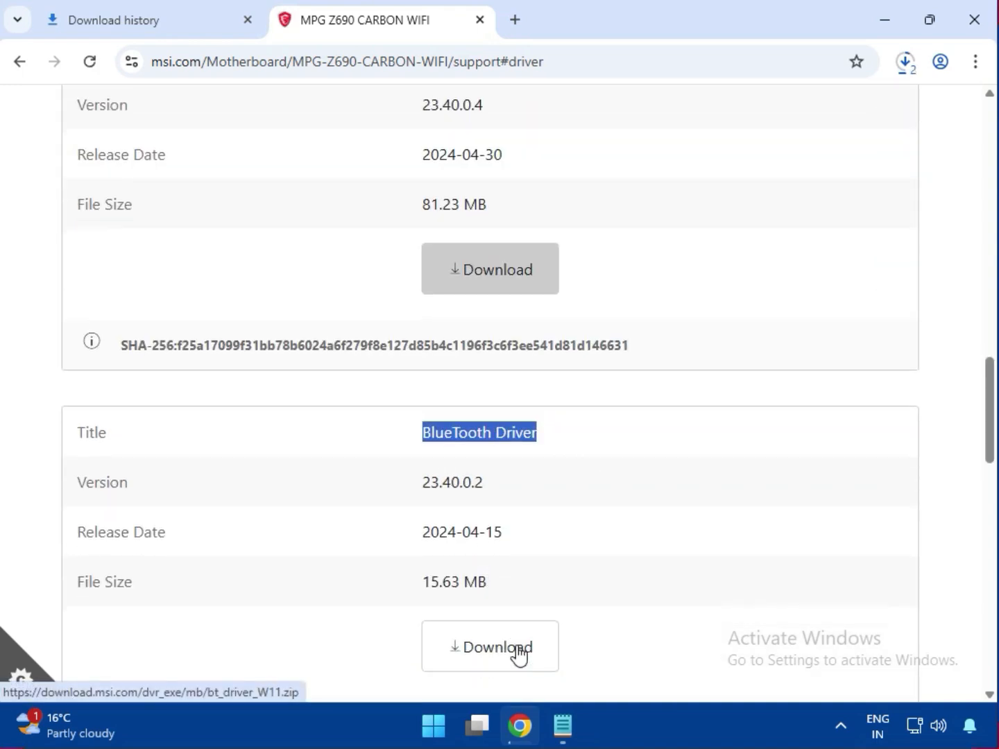
{"action": "scroll", "coordinate": [517, 655], "scroll_direction": "up", "scroll_amount": 5}
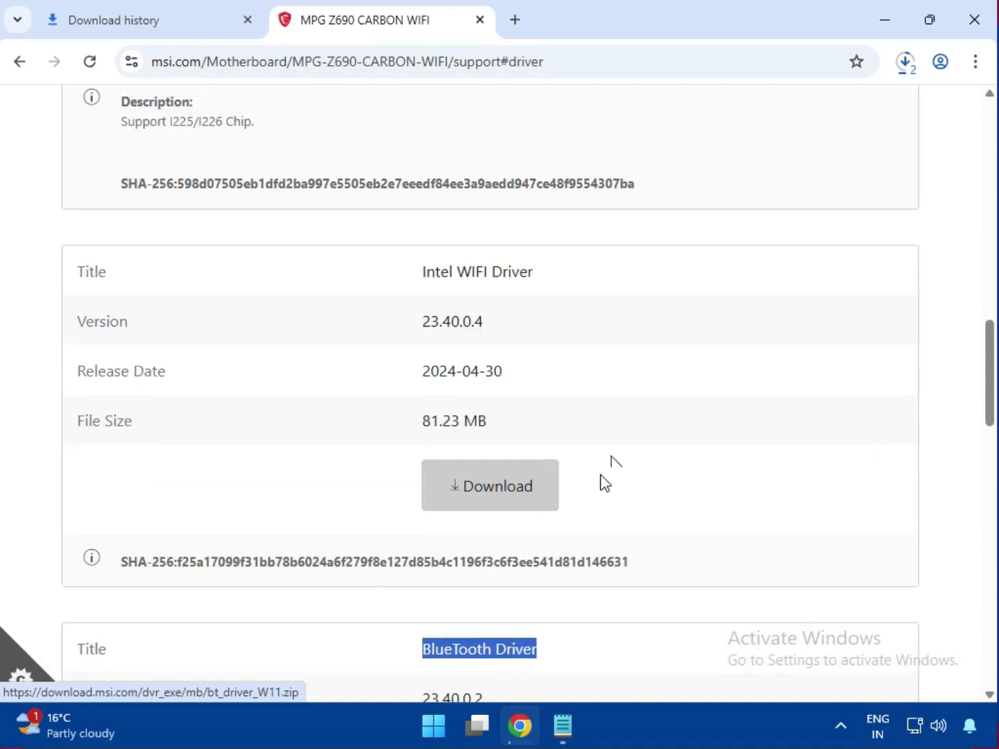
Open the full download history and show bt_drivers (3).zip in its folder.
{"action": "left_click", "coordinate": [905, 69]}
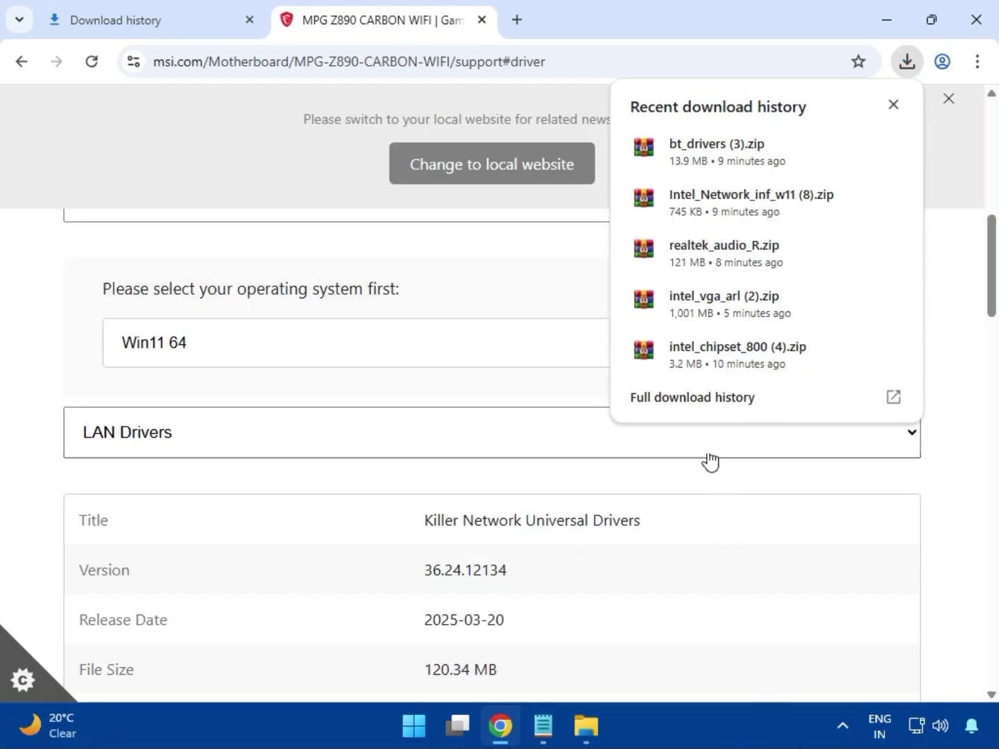
{"action": "left_click", "coordinate": [670, 411]}
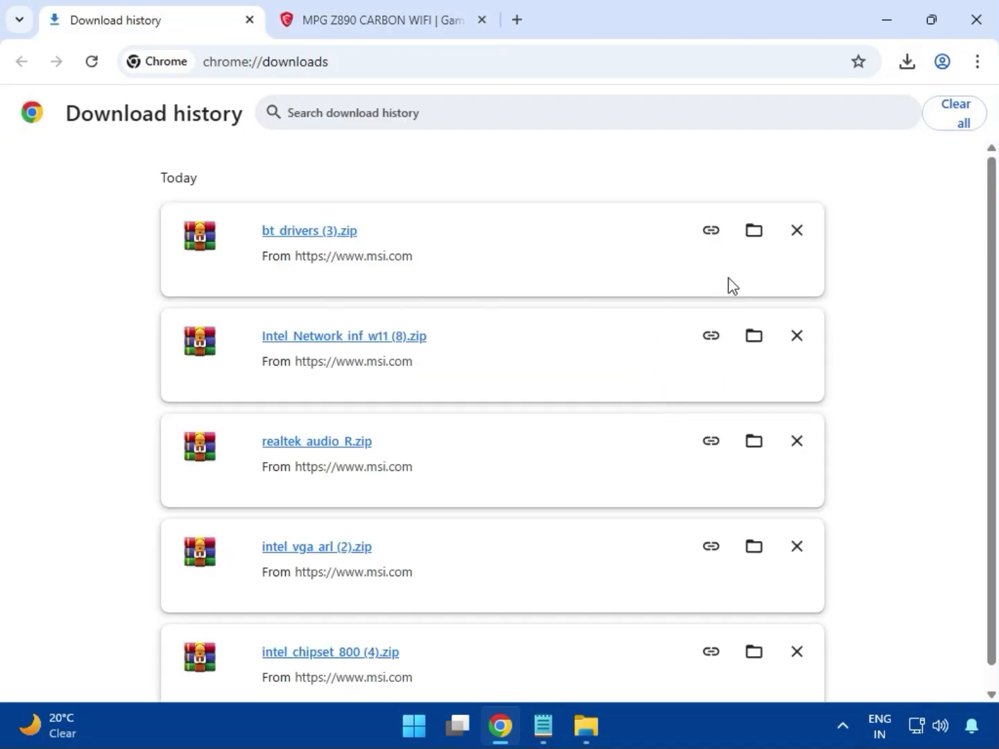
{"action": "left_click", "coordinate": [750, 235]}
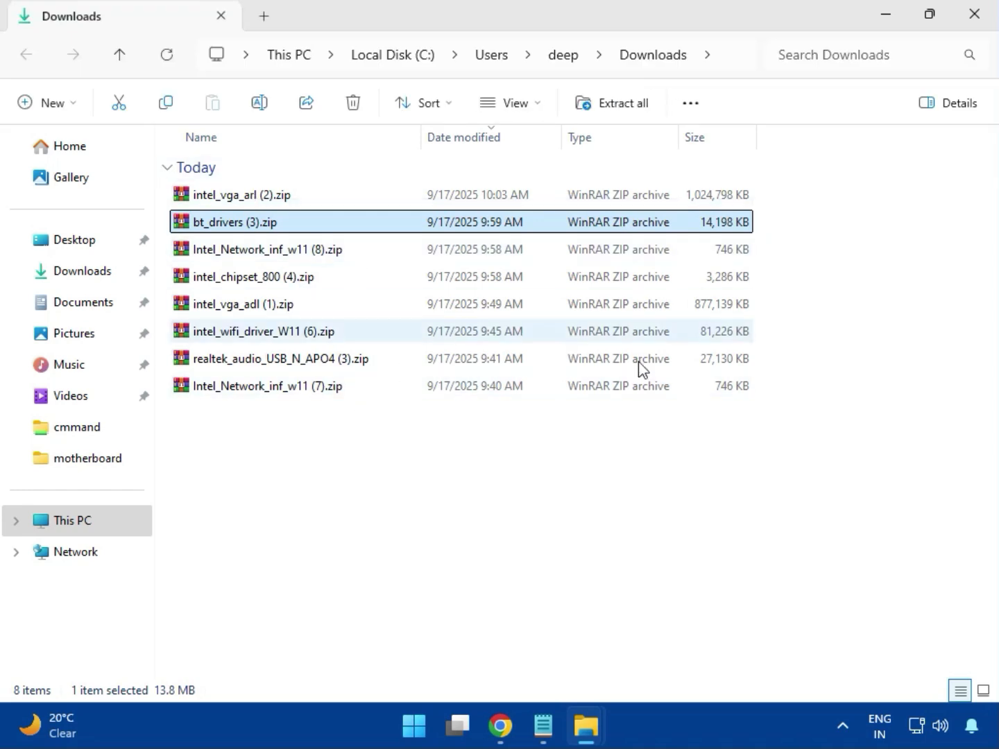
Open the intel_vga_arl (2).zip archive, dismiss the licence reminder, and enter the Intel VGA Driver_32.0.101.6629 folder.
{"action": "left_click", "coordinate": [282, 205]}
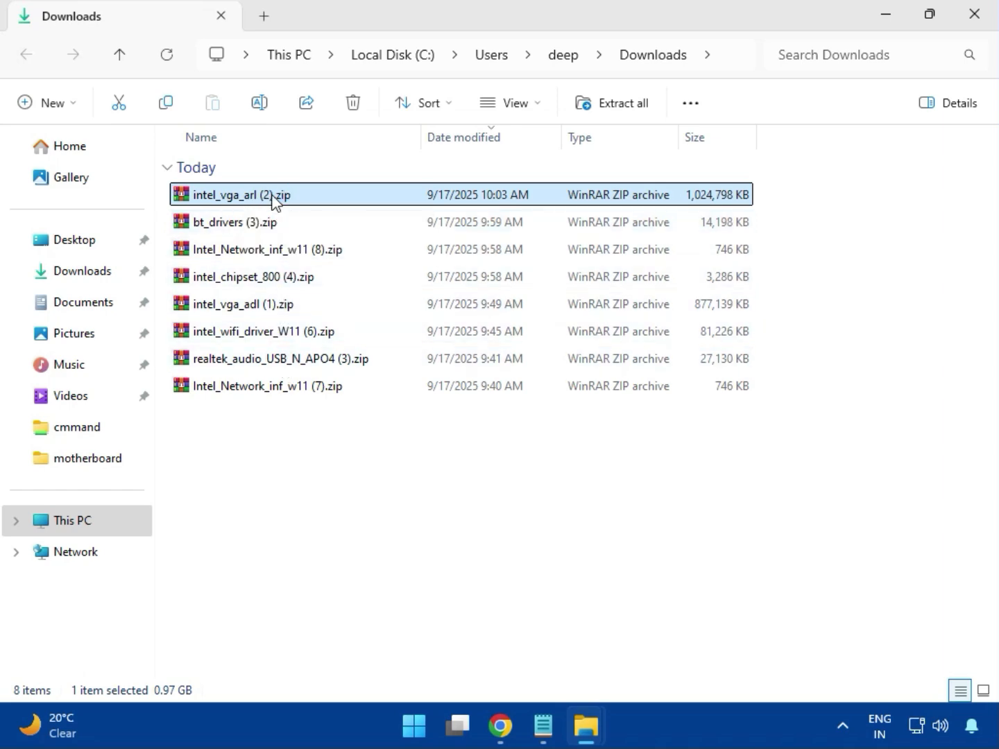
{"action": "double_click", "coordinate": [276, 202]}
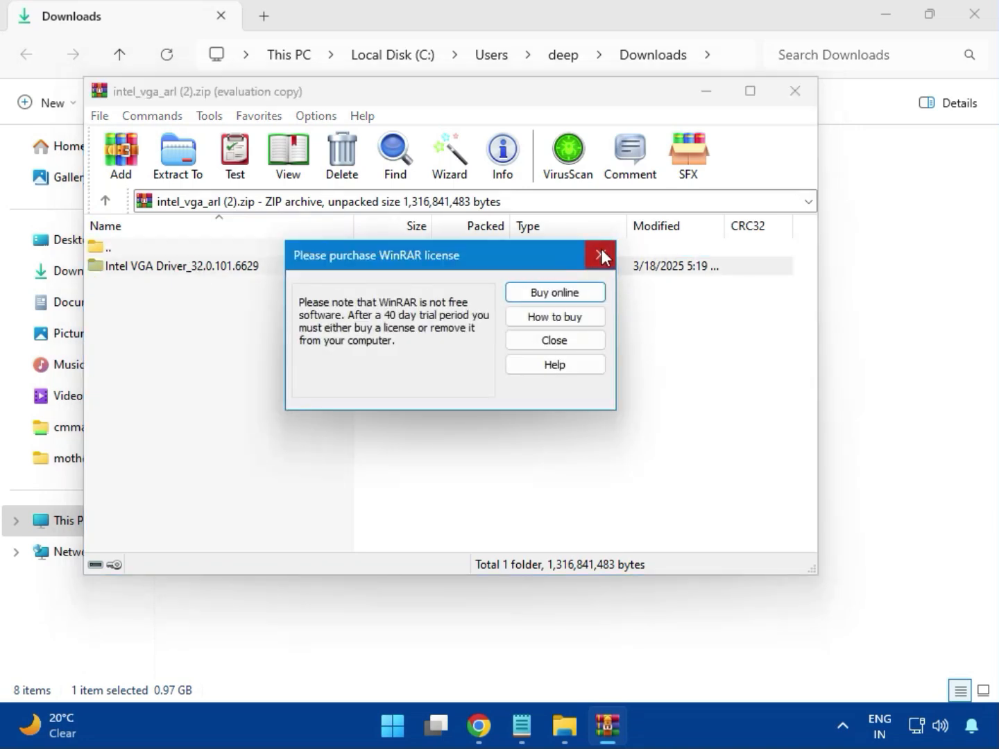
{"action": "left_click", "coordinate": [600, 256]}
{"action": "double_click", "coordinate": [208, 267]}
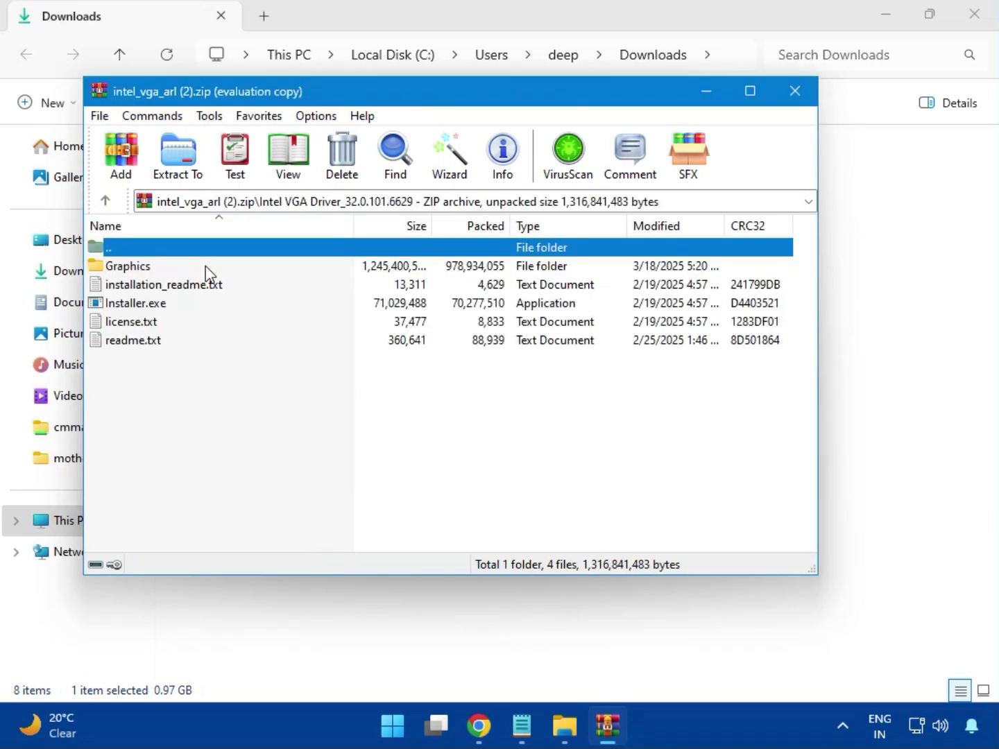
Try to install the Intel graphics driver with Installer.exe, allowing it to make changes, then exit the installer and close the archive.
{"action": "left_click", "coordinate": [167, 310]}
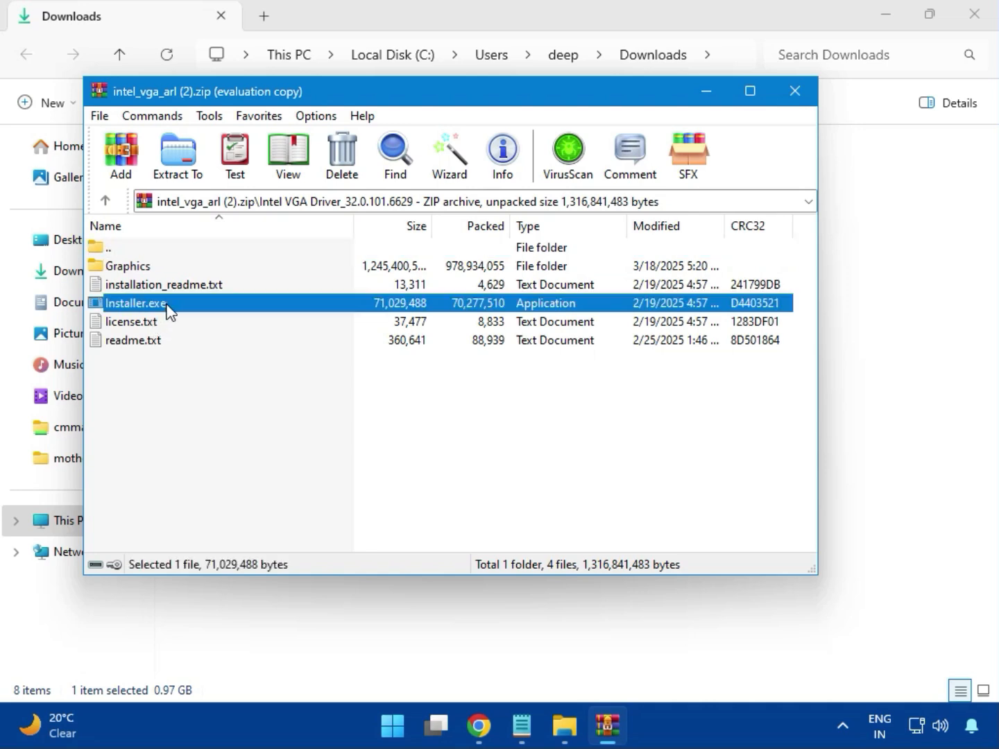
{"action": "double_click", "coordinate": [197, 306]}
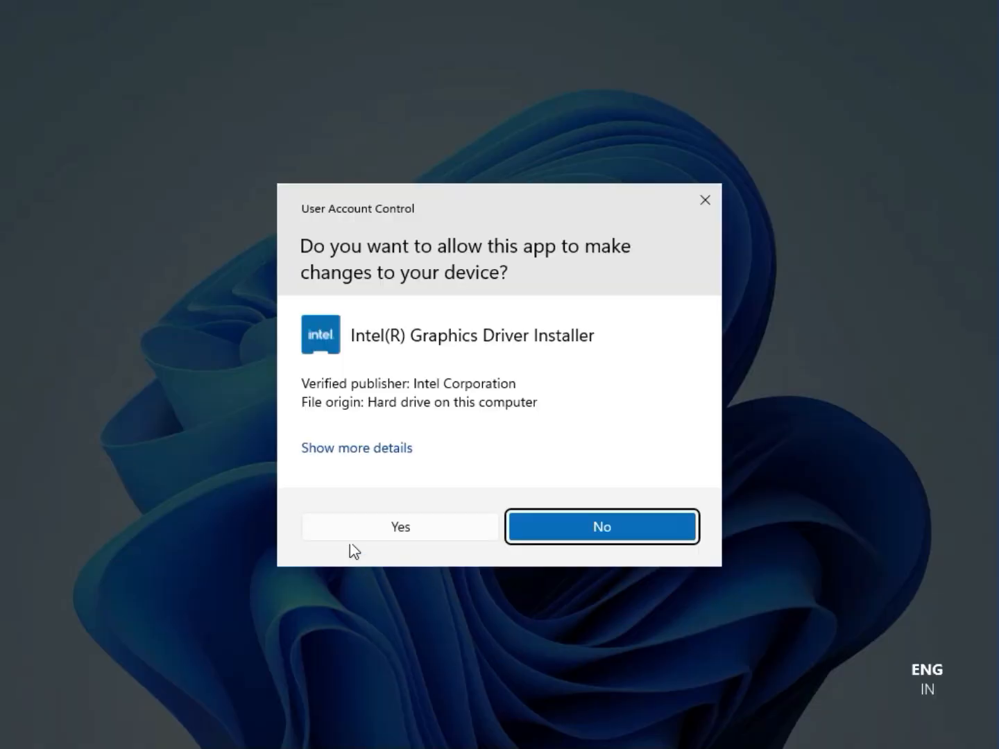
{"action": "left_click", "coordinate": [387, 528]}
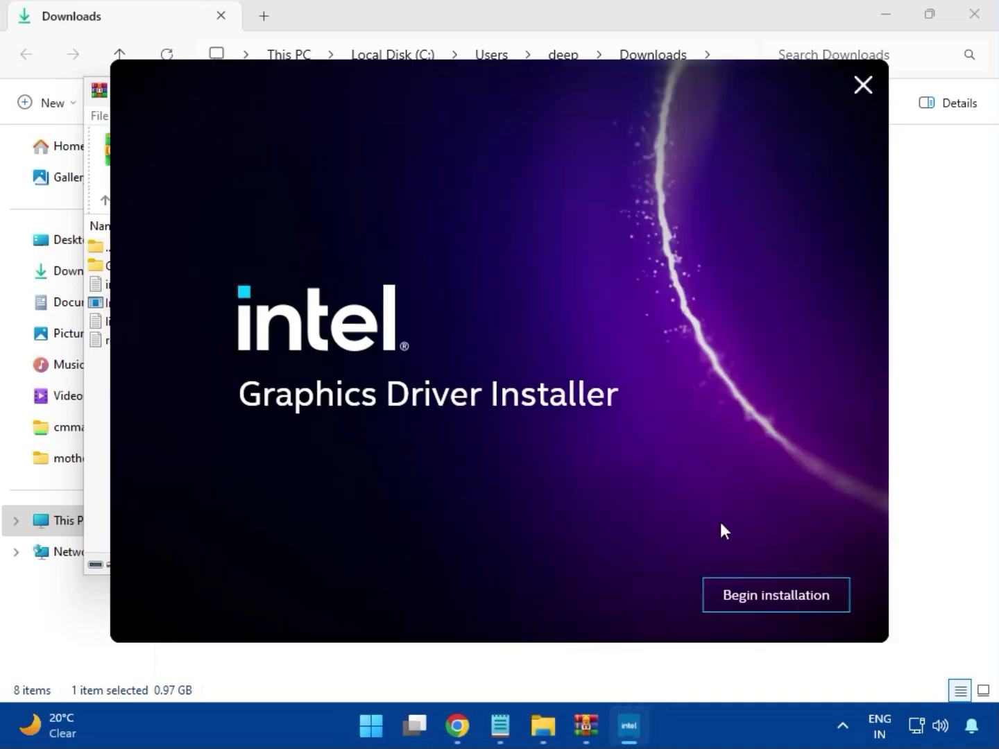
{"action": "left_click", "coordinate": [763, 595]}
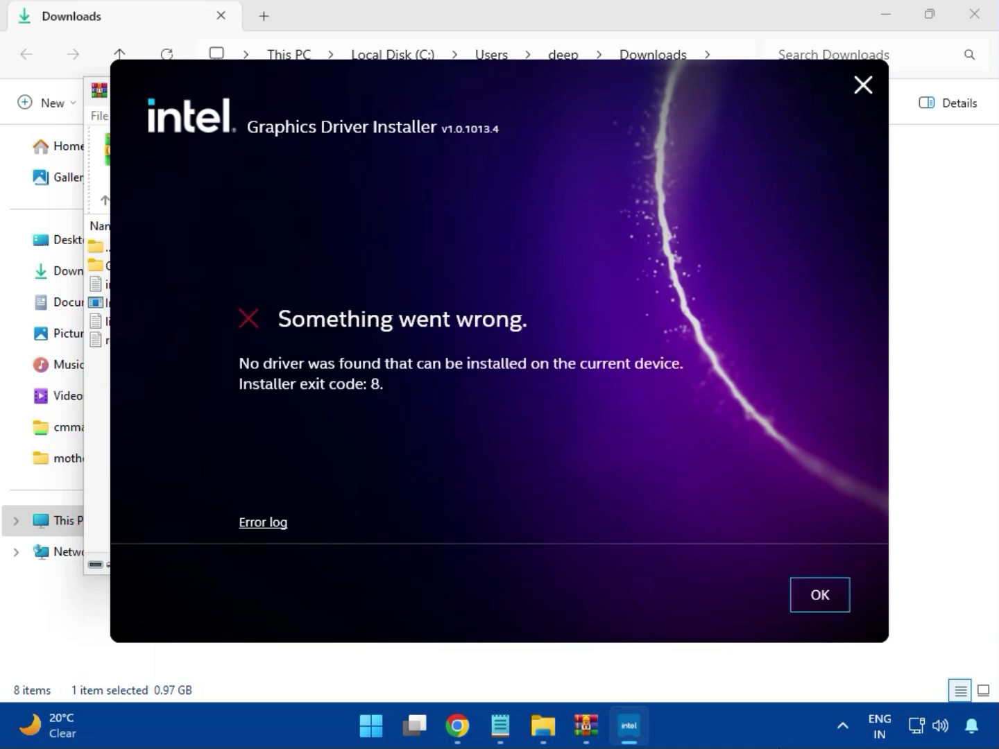
{"action": "left_click", "coordinate": [805, 607]}
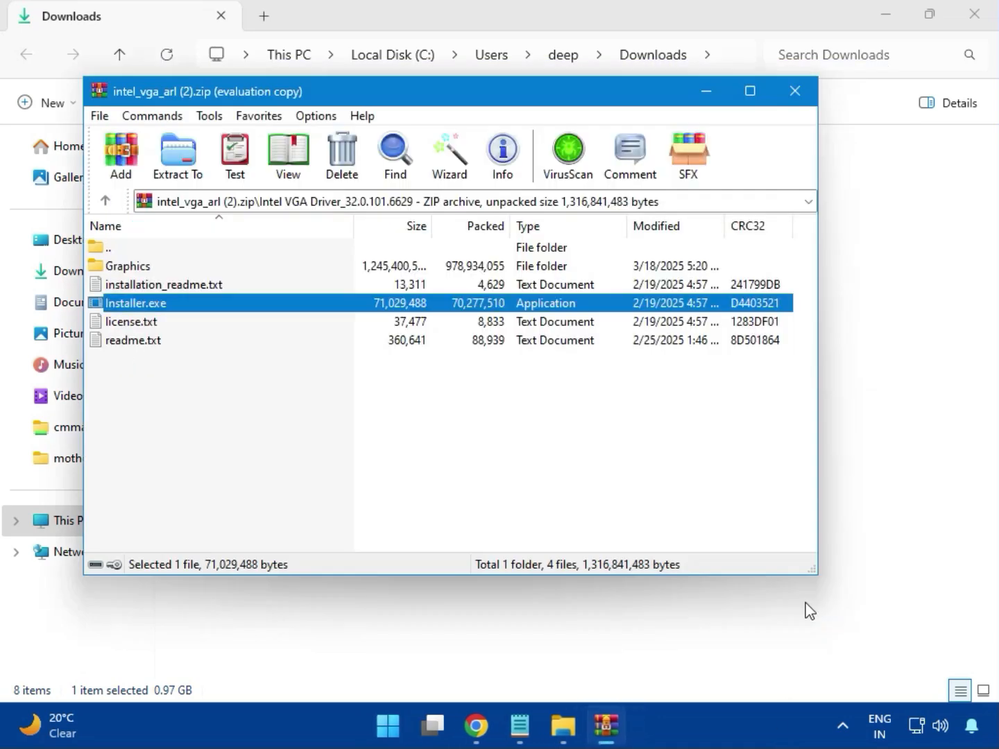
{"action": "left_click", "coordinate": [789, 84]}
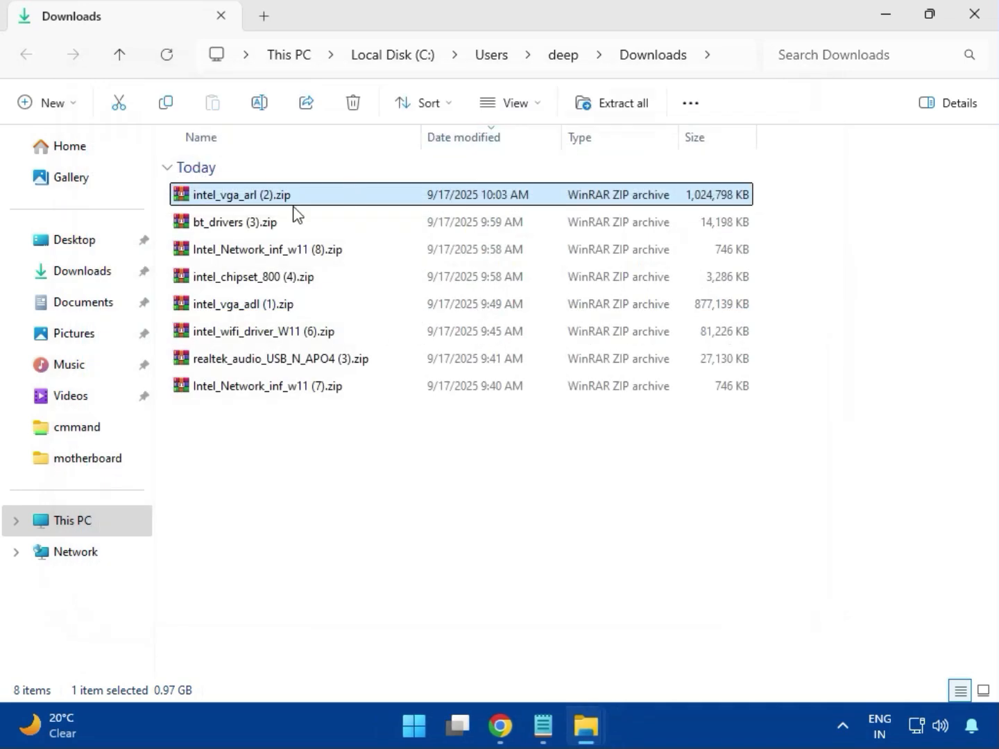
Open bt_drivers (3).zip and launch Intel Bluetooth.msi from its Intel BlueTooth Driver_23.70.0.2 folder.
{"action": "left_click", "coordinate": [195, 233]}
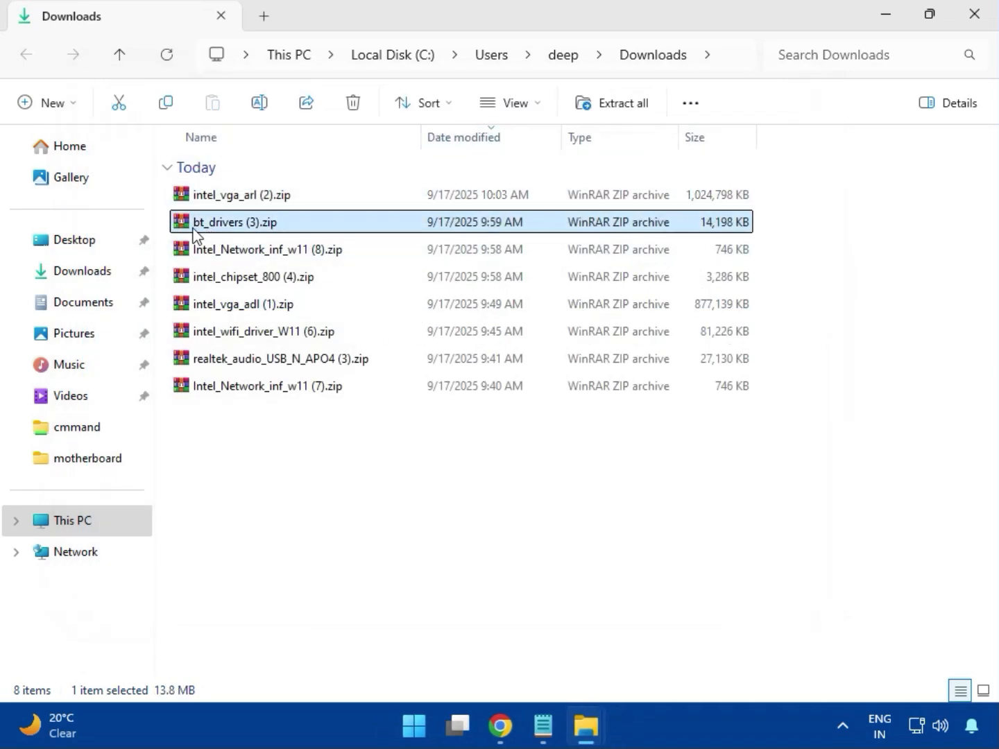
{"action": "double_click", "coordinate": [242, 223]}
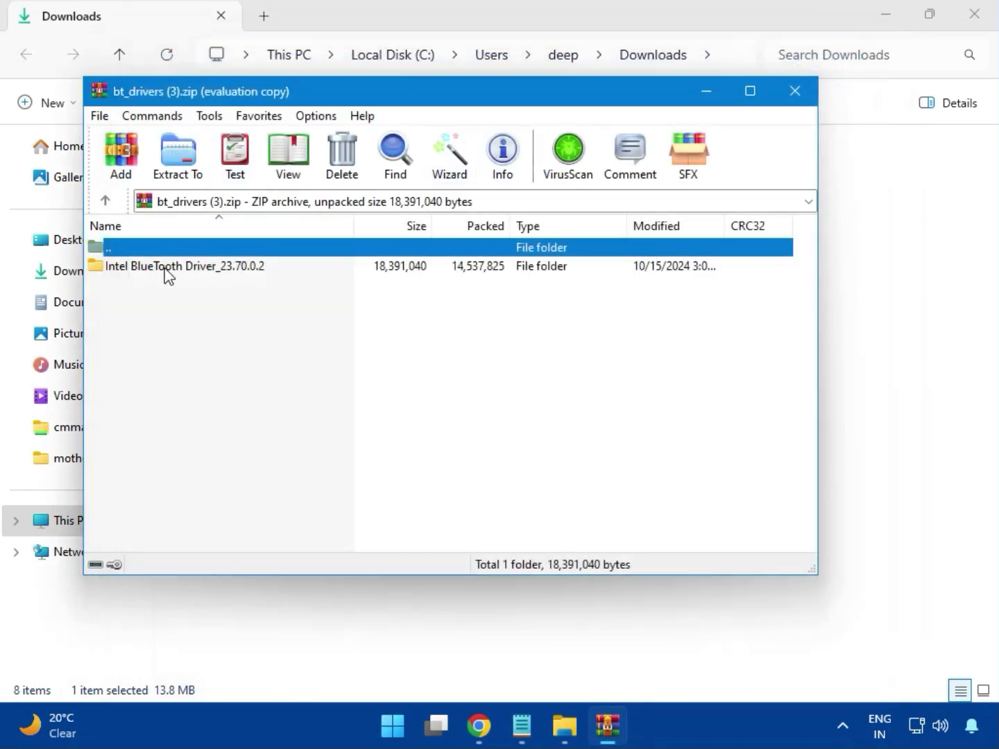
{"action": "left_click", "coordinate": [116, 268]}
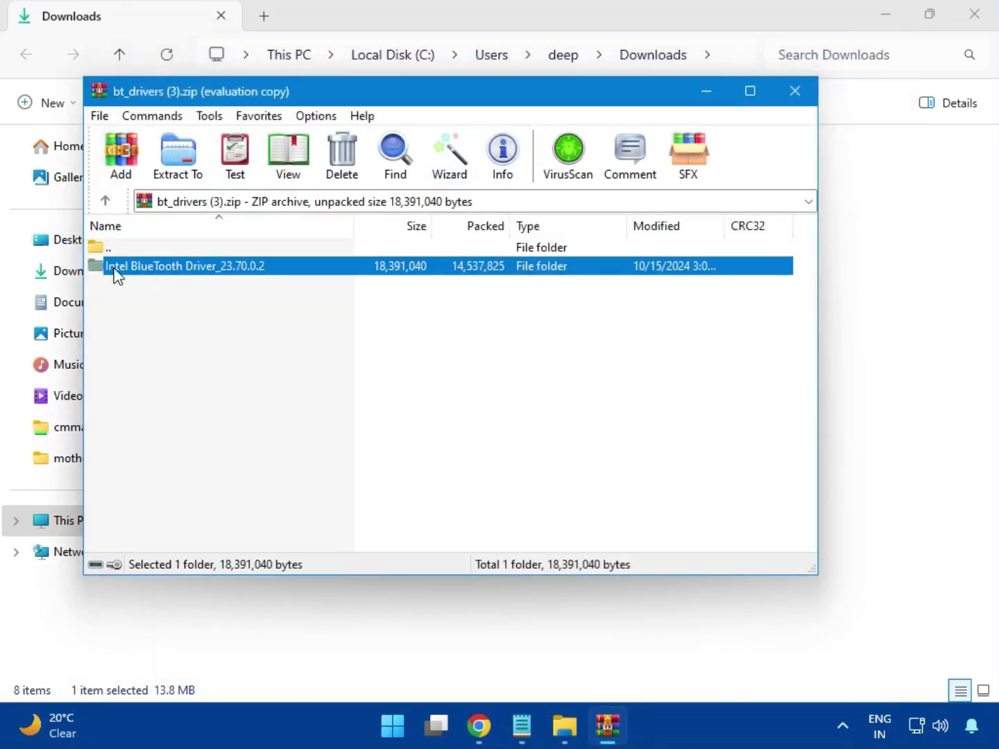
{"action": "double_click", "coordinate": [186, 267]}
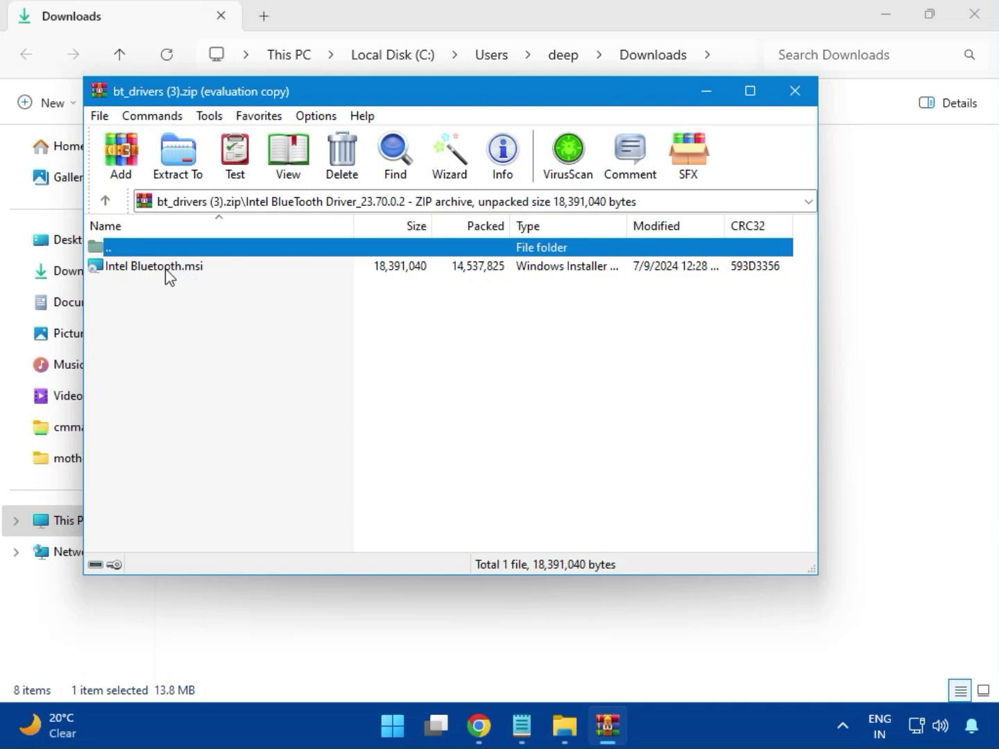
{"action": "double_click", "coordinate": [166, 270]}
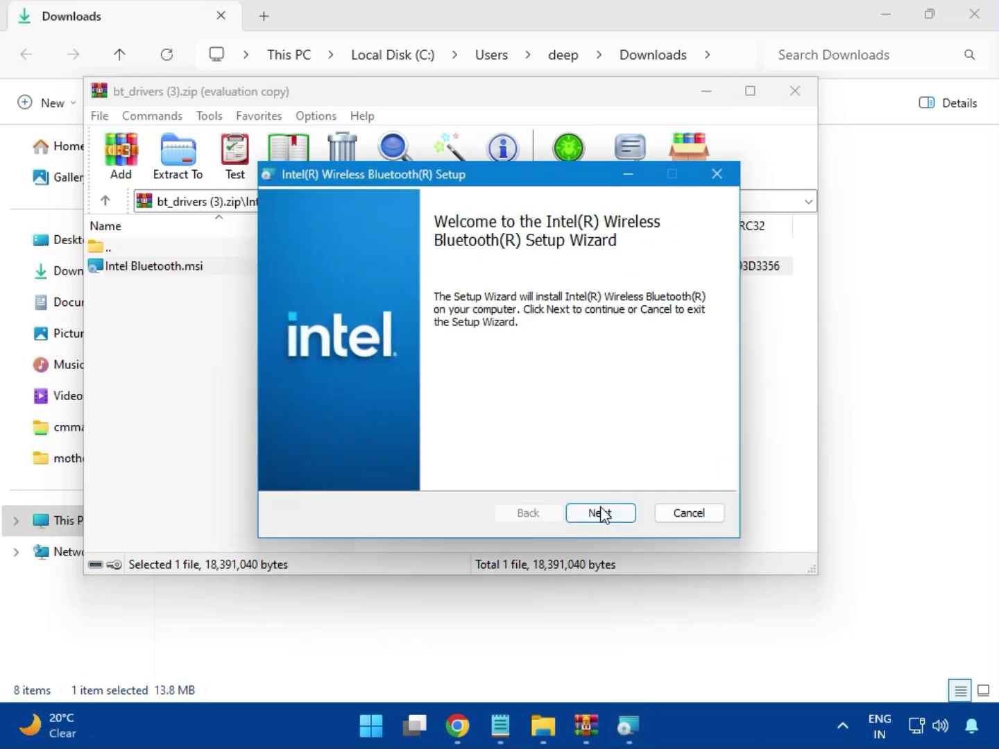
Install Intel Wireless Bluetooth with the Typical setup, accepting the licence and permission request, then finish the wizard and close the archive.
{"action": "left_click", "coordinate": [600, 513]}
{"action": "left_click", "coordinate": [350, 474]}
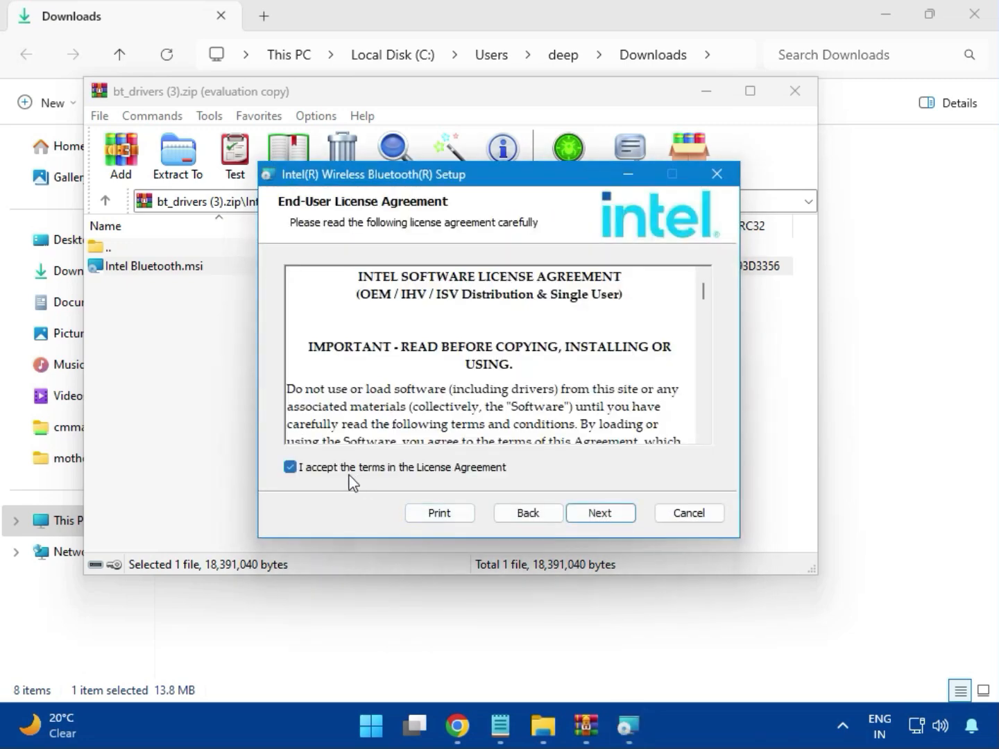
{"action": "left_click", "coordinate": [593, 510]}
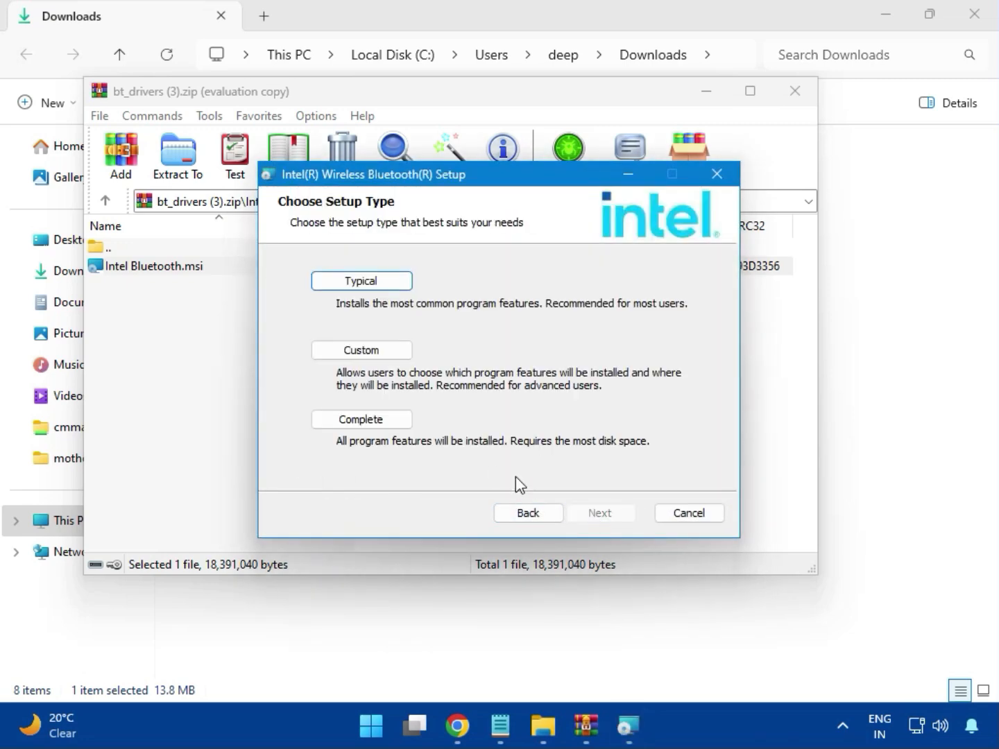
{"action": "left_click", "coordinate": [346, 283]}
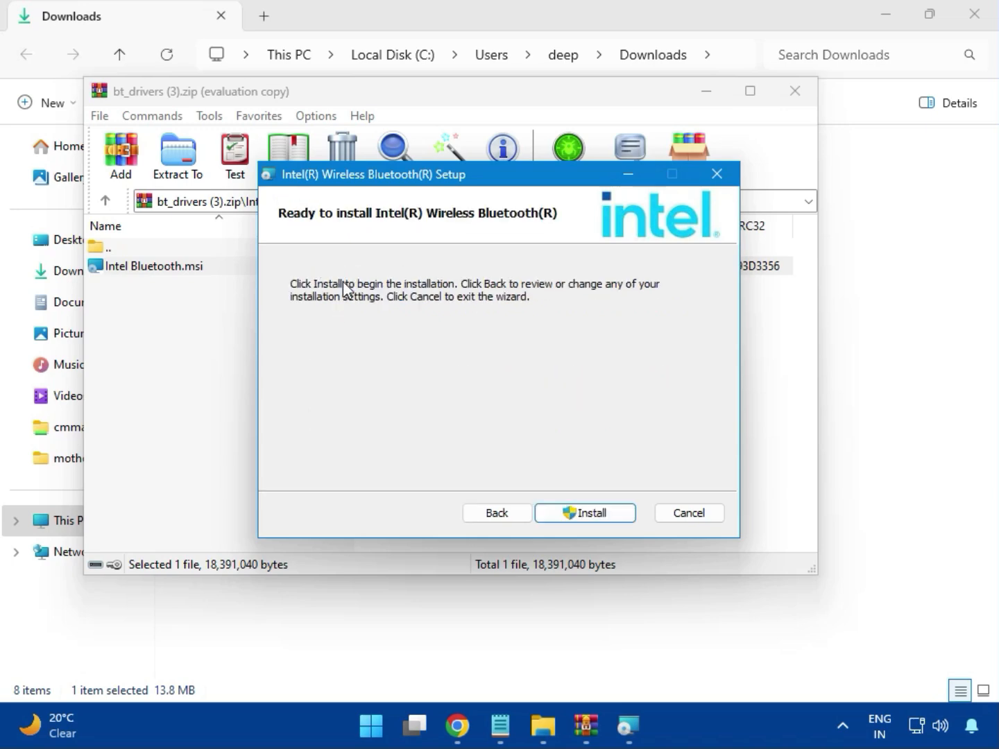
{"action": "left_click", "coordinate": [573, 512]}
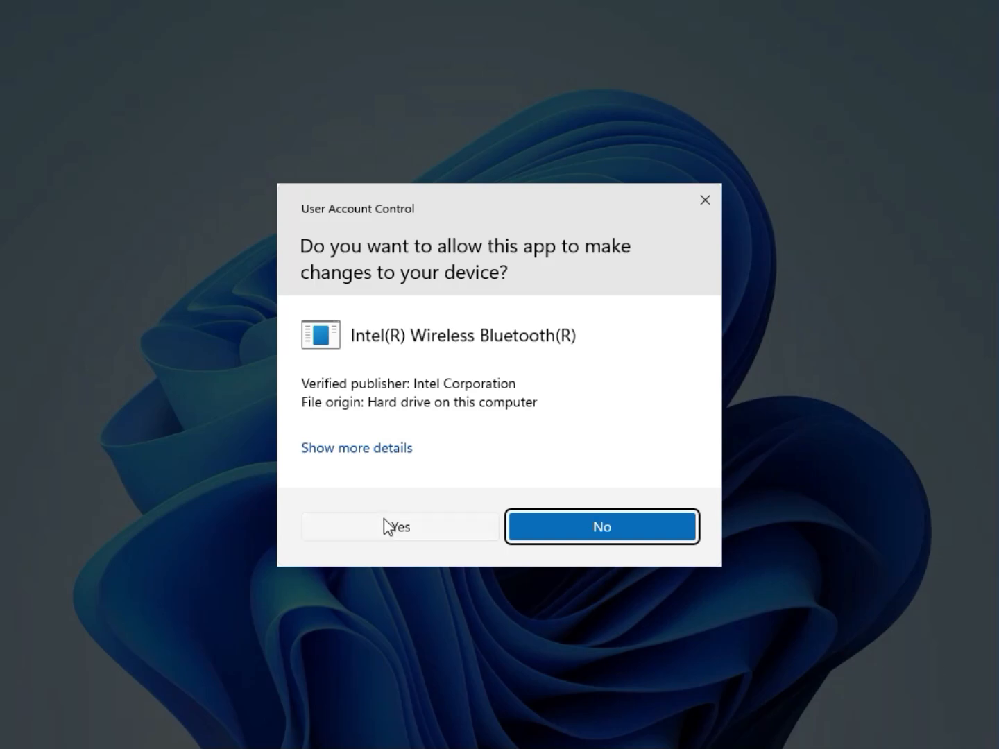
{"action": "left_click", "coordinate": [384, 521]}
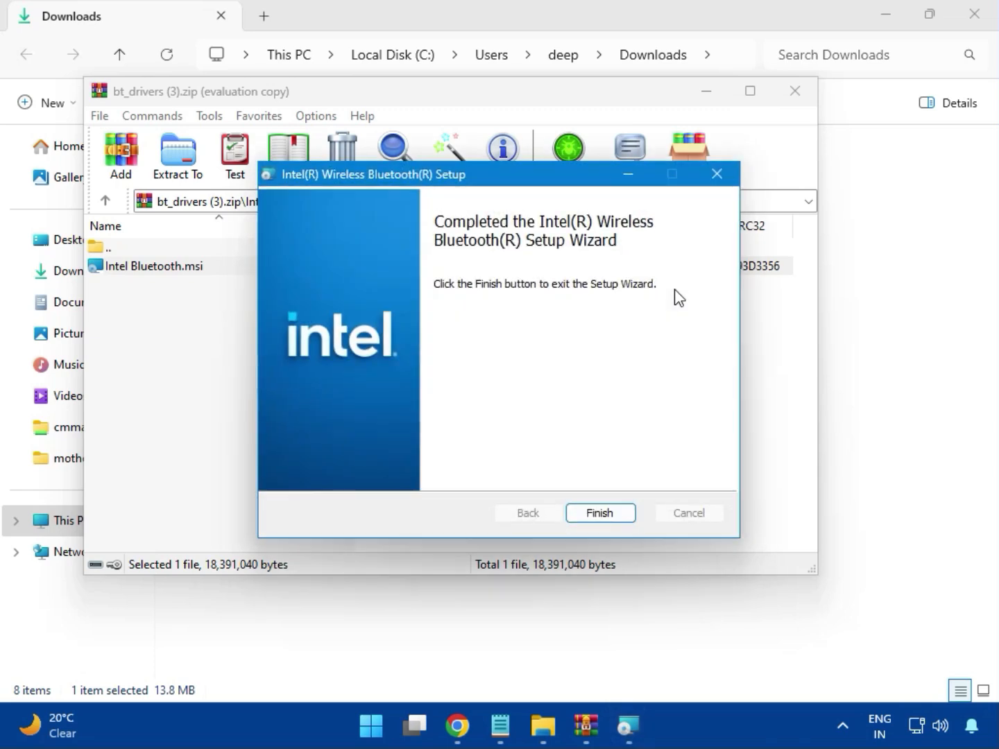
{"action": "left_click", "coordinate": [602, 513]}
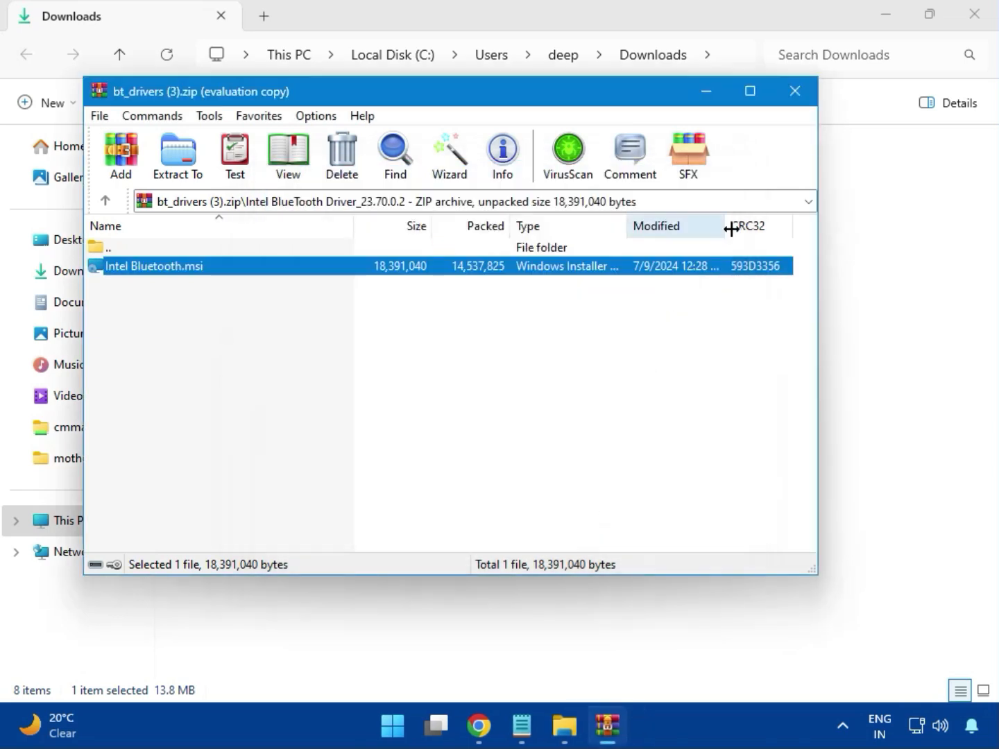
{"action": "left_click", "coordinate": [796, 92]}
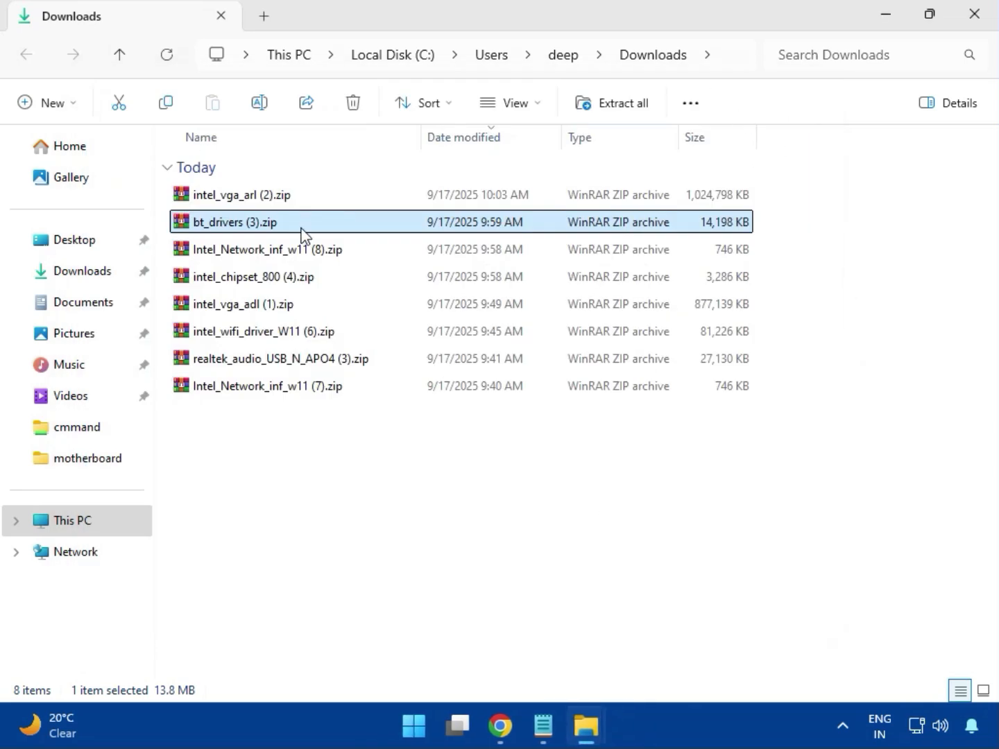
Run MSI SetupDrv64.exe from the W11 folder of Intel_Network_inf_w11 (8).zip with permission granted, then close the setup tool and archive.
{"action": "left_click", "coordinate": [262, 263]}
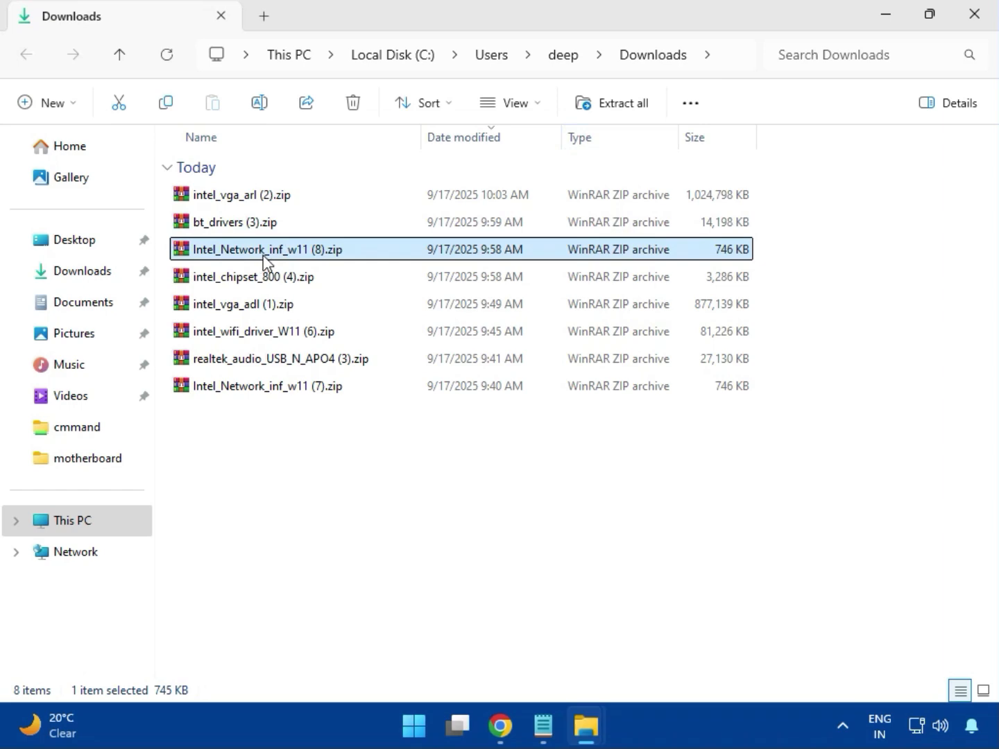
{"action": "double_click", "coordinate": [277, 255]}
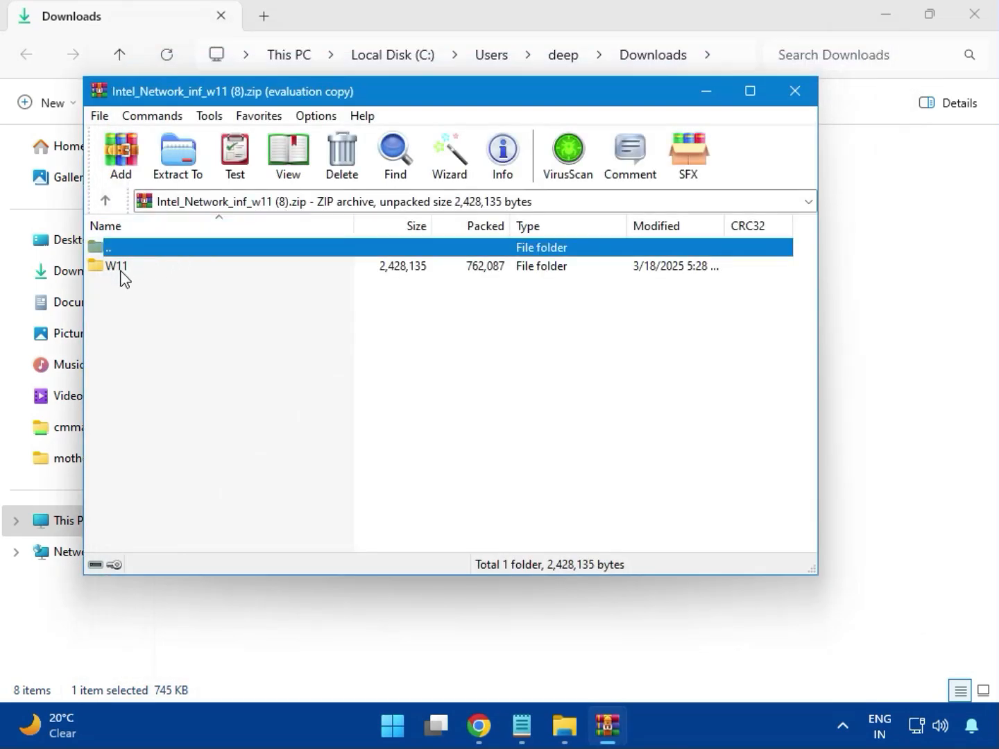
{"action": "left_click", "coordinate": [120, 277]}
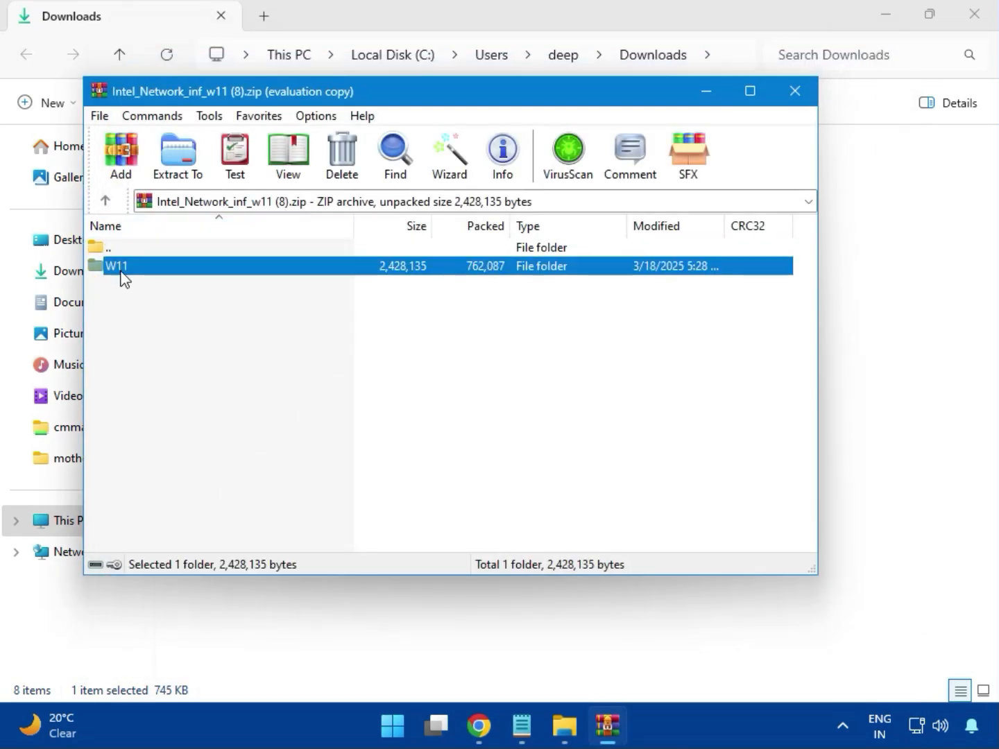
{"action": "double_click", "coordinate": [127, 278]}
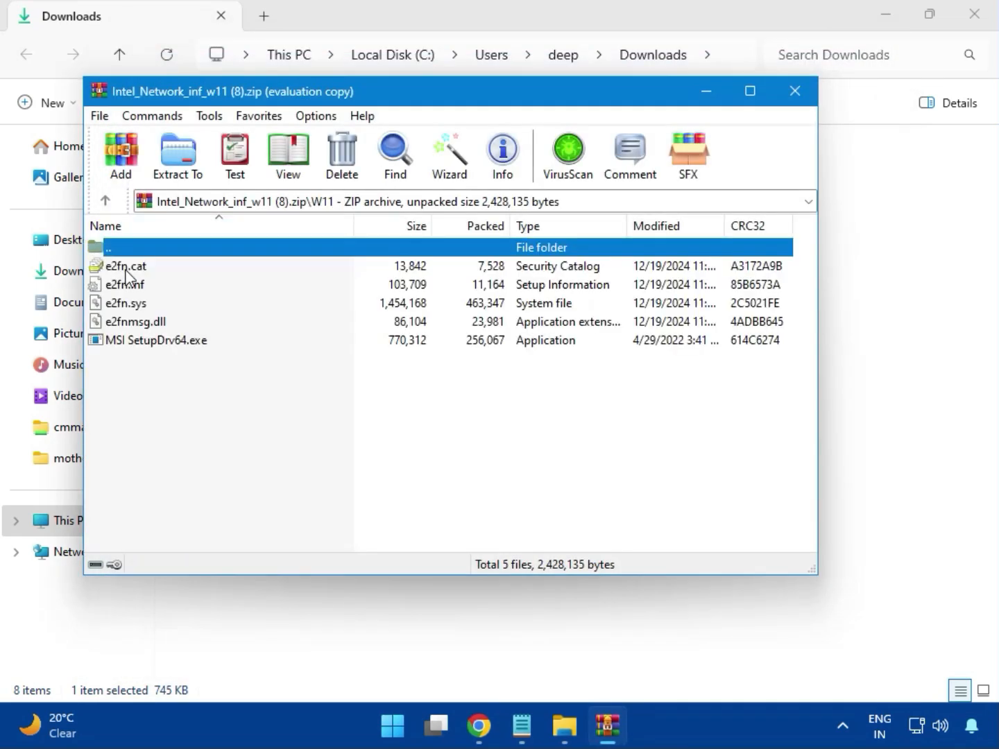
{"action": "double_click", "coordinate": [186, 344]}
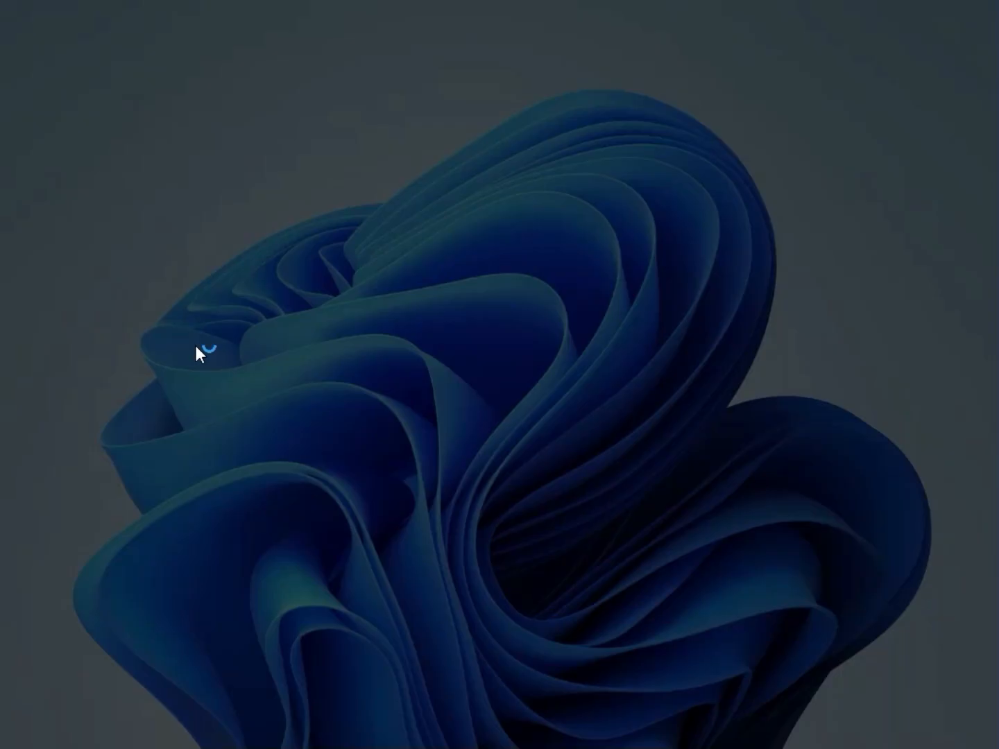
{"action": "left_click", "coordinate": [372, 519]}
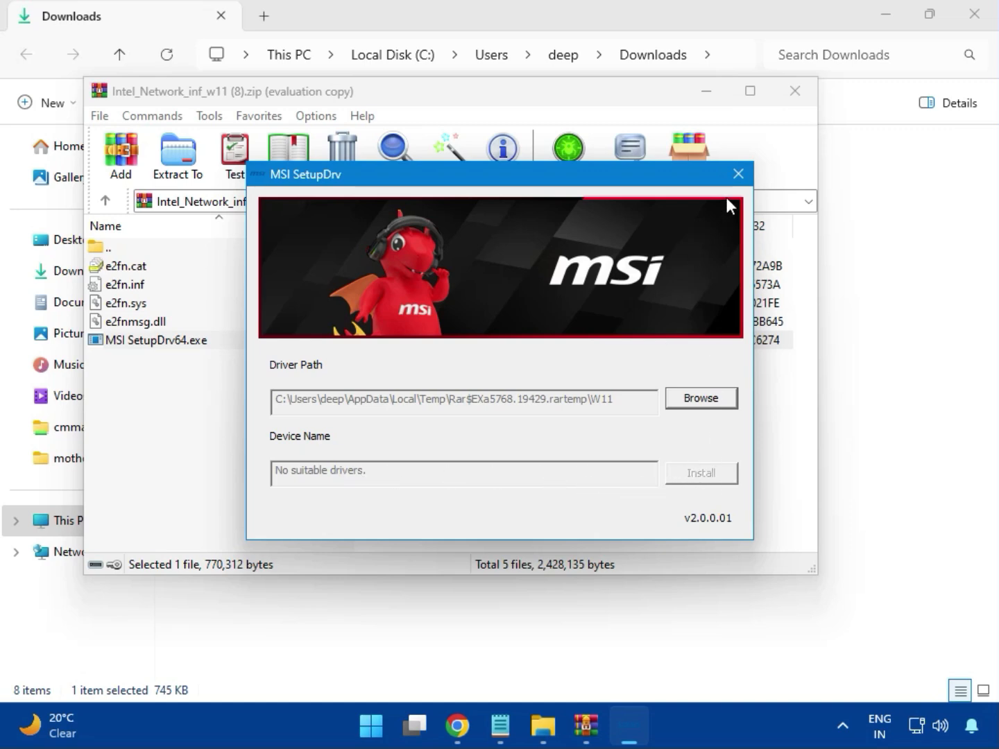
{"action": "left_click", "coordinate": [739, 174]}
{"action": "left_click", "coordinate": [795, 93]}
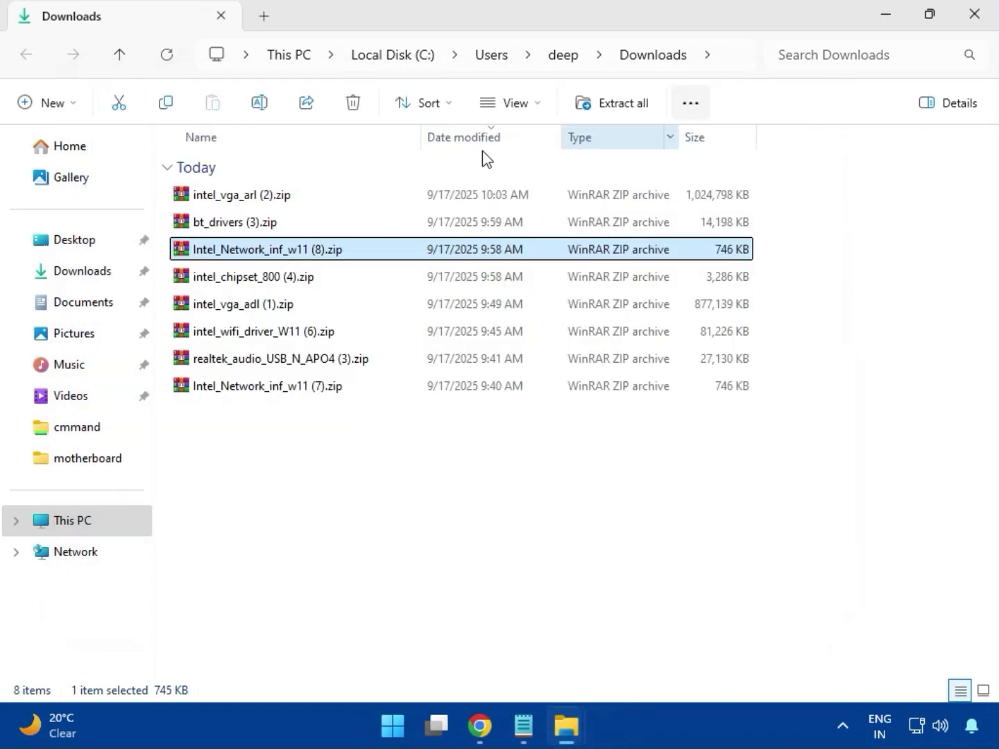
Open intel_chipset_800 (4).zip and launch SetupChipset.exe from its Intel Chipset Driver_10.1.20062.8627 folder.
{"action": "left_click", "coordinate": [233, 282]}
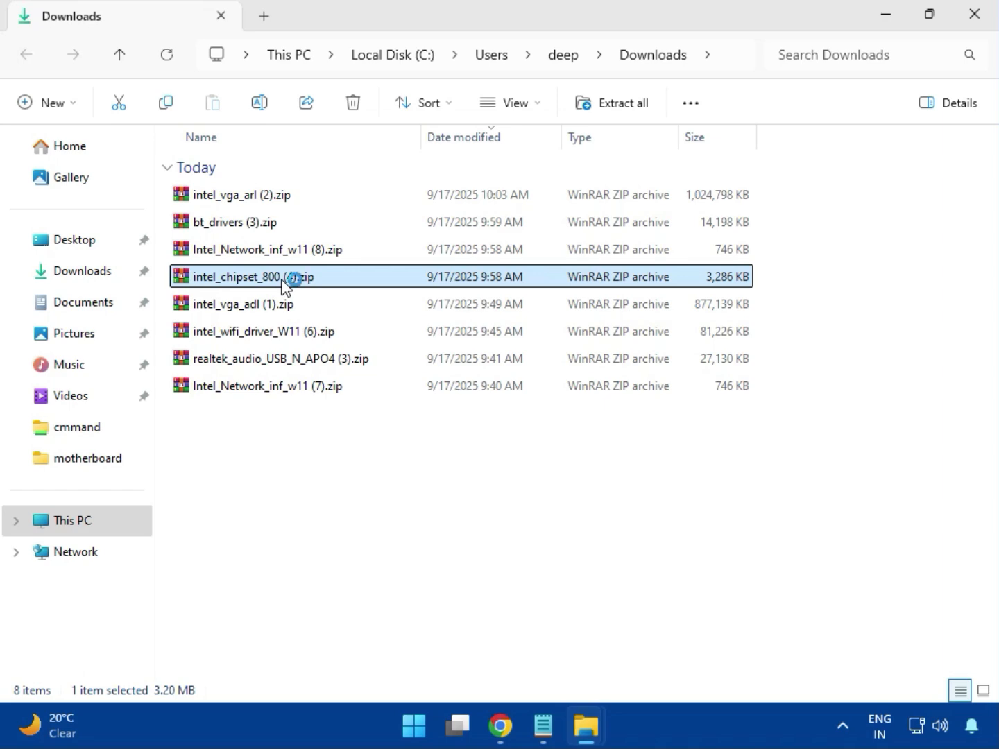
{"action": "double_click", "coordinate": [283, 284]}
{"action": "left_click", "coordinate": [140, 269]}
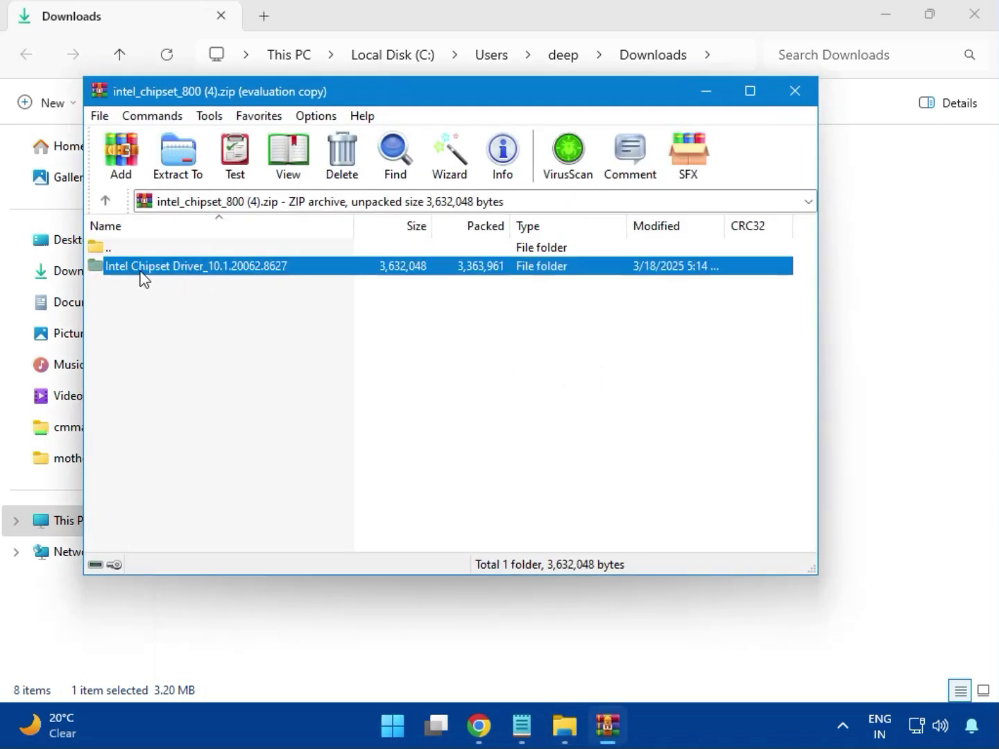
{"action": "left_click", "coordinate": [601, 255]}
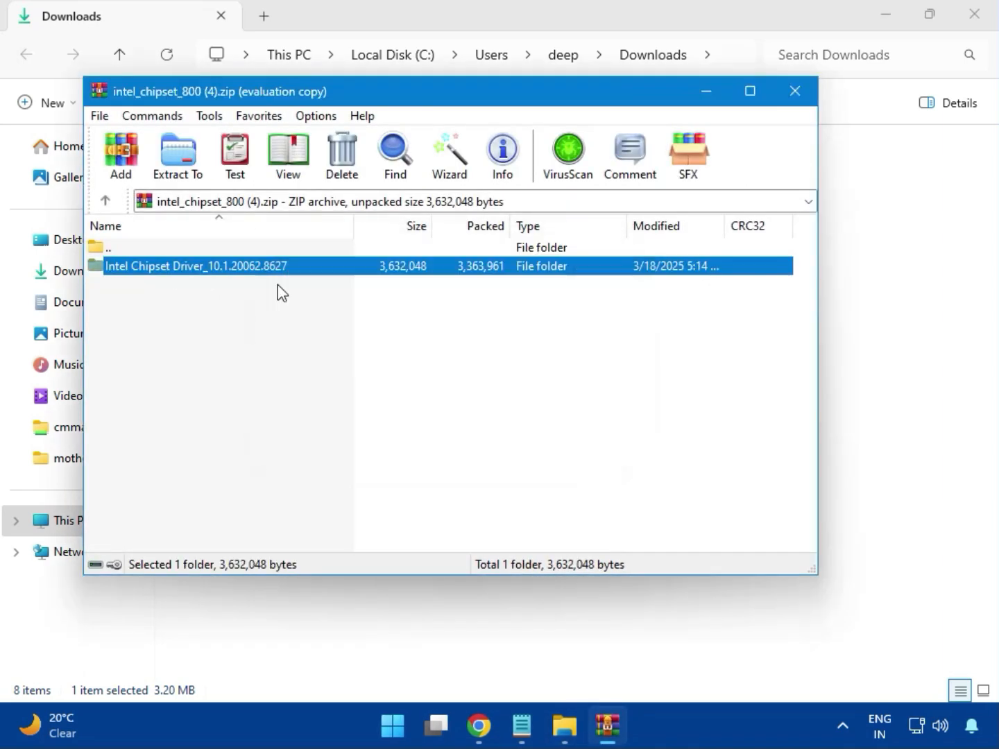
{"action": "double_click", "coordinate": [247, 267]}
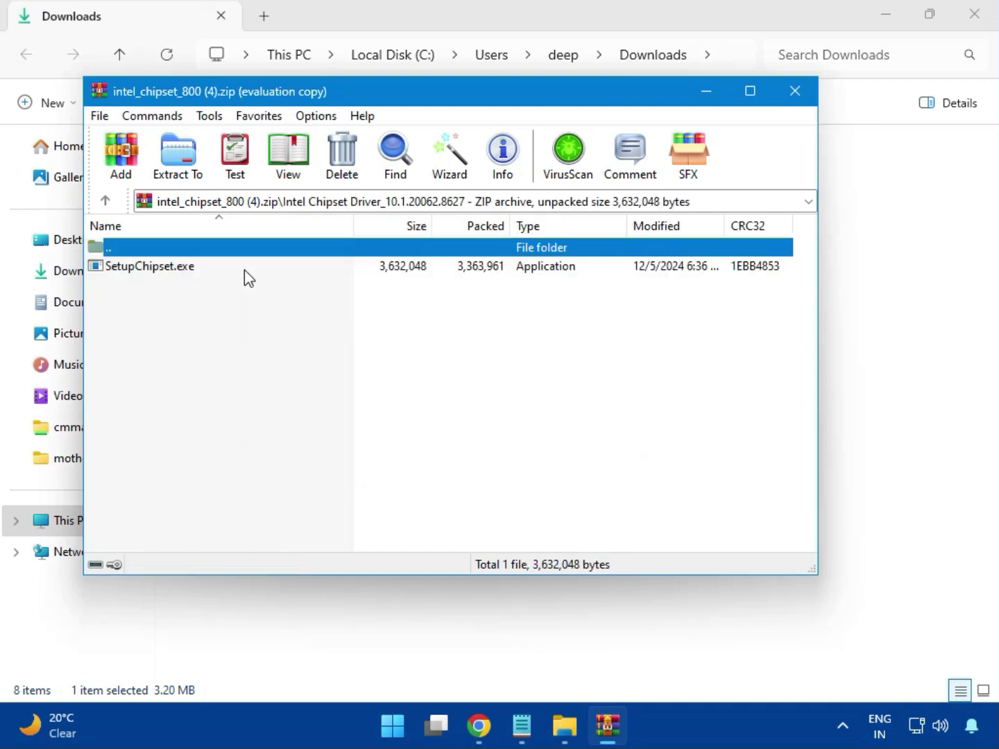
{"action": "double_click", "coordinate": [160, 269]}
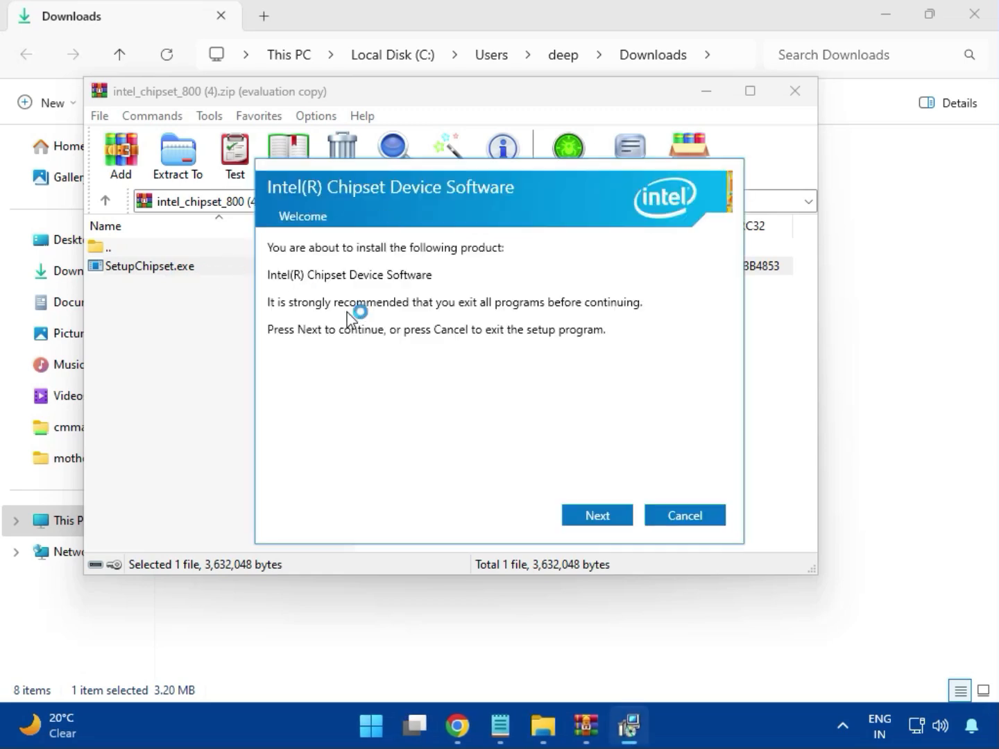
Try to install the Intel Chipset Device Software, accepting the licence and permission request, then exit the setup and close the archive.
{"action": "left_click", "coordinate": [600, 515]}
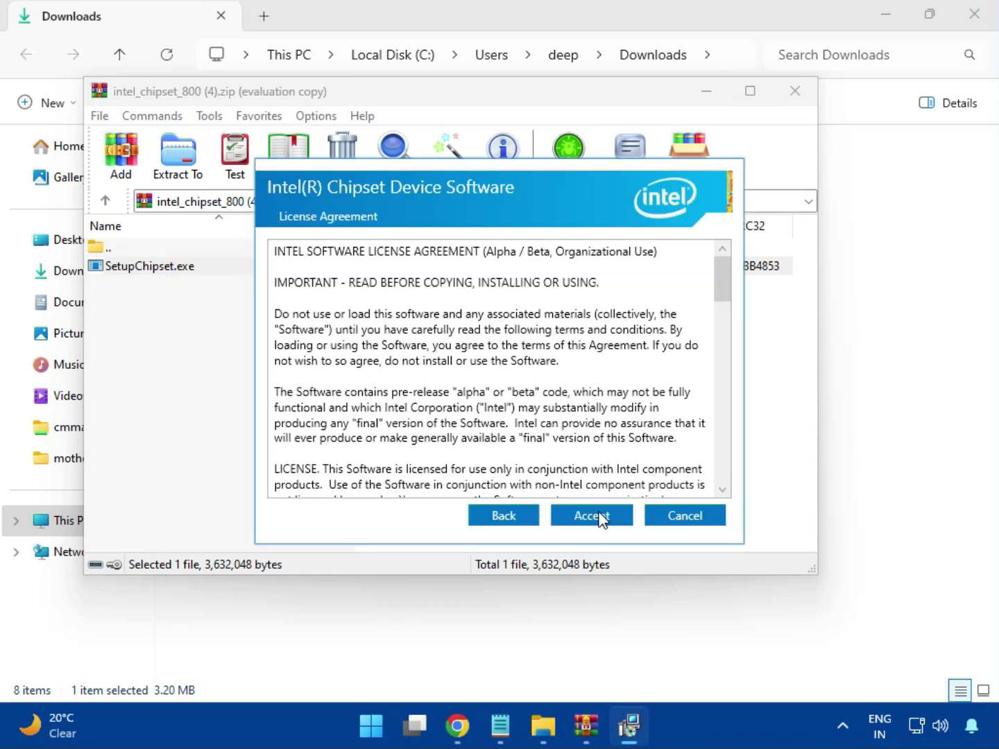
{"action": "left_click", "coordinate": [599, 515]}
{"action": "left_click", "coordinate": [597, 515]}
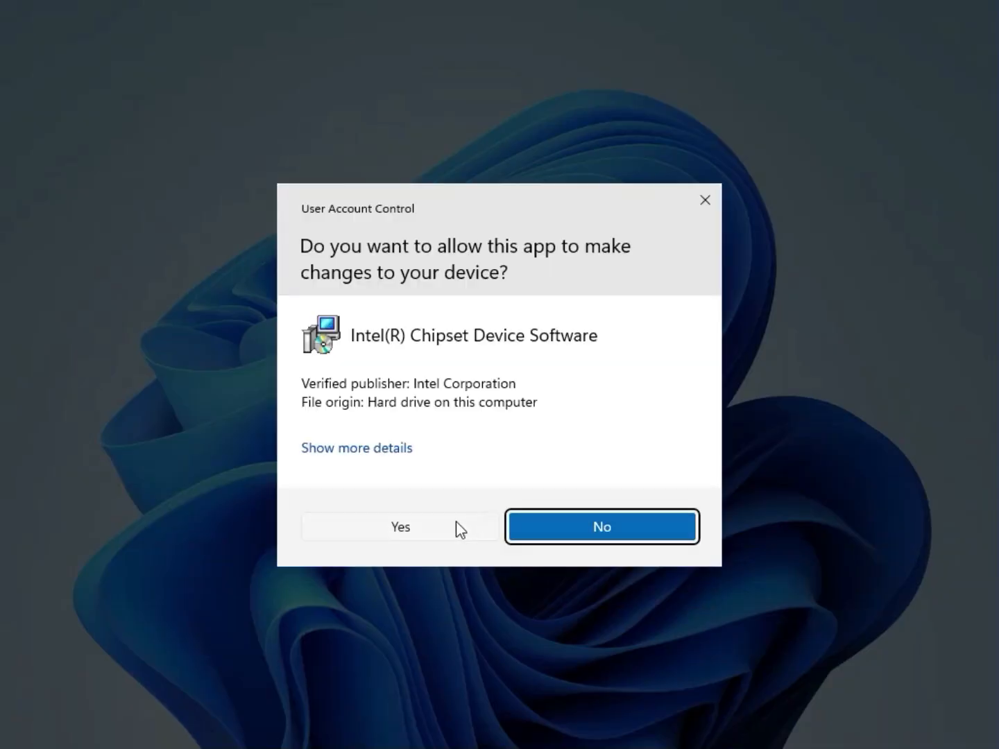
{"action": "left_click", "coordinate": [455, 526]}
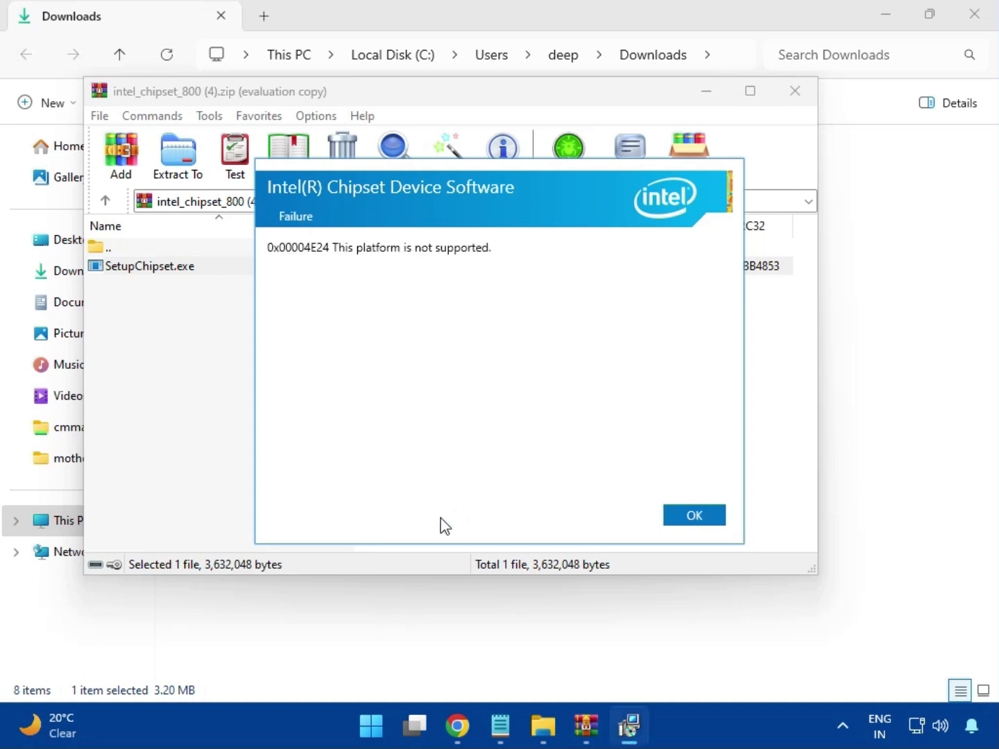
{"action": "left_click", "coordinate": [682, 518]}
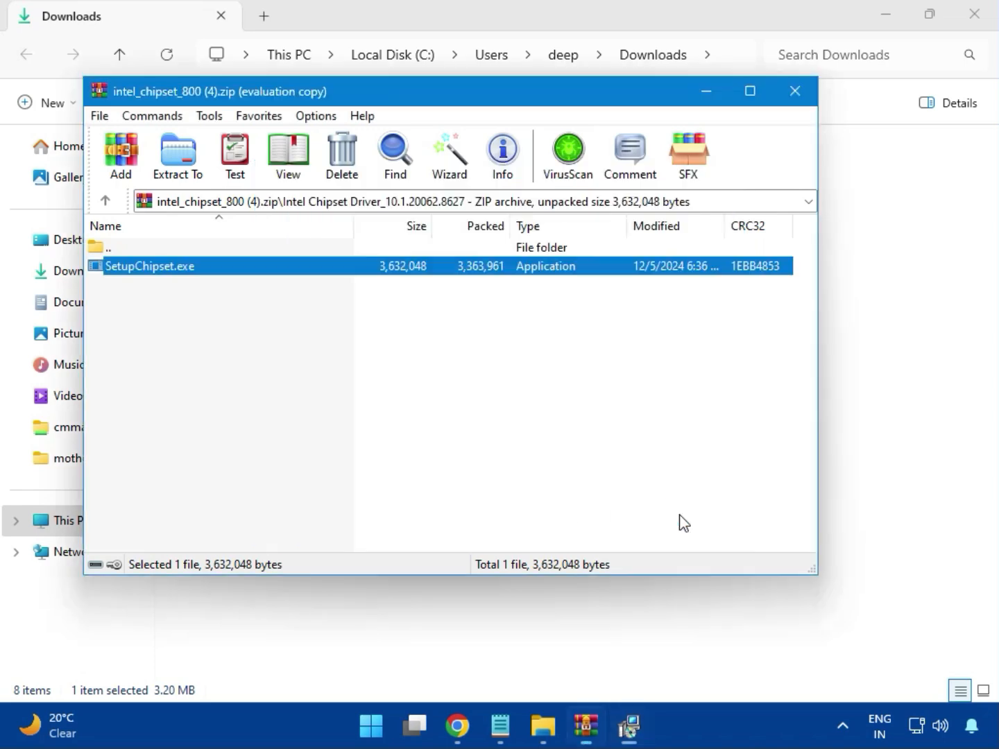
{"action": "left_click", "coordinate": [794, 101]}
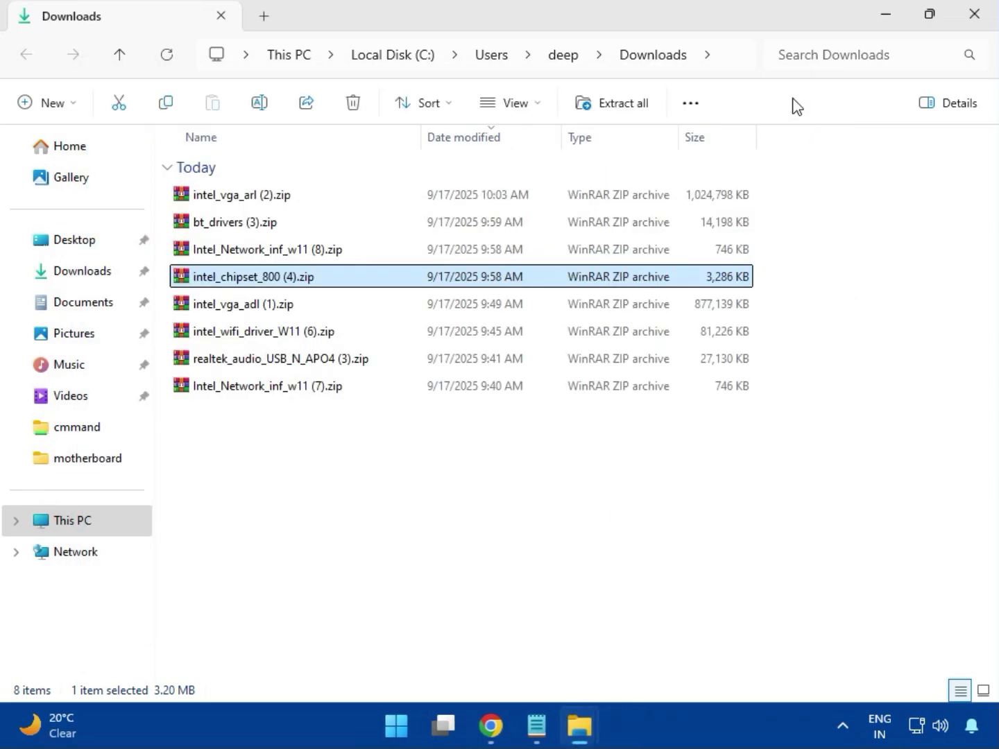
Open intel_vga_adl (1).zip to view its contents, then close the archive.
{"action": "left_click", "coordinate": [257, 311]}
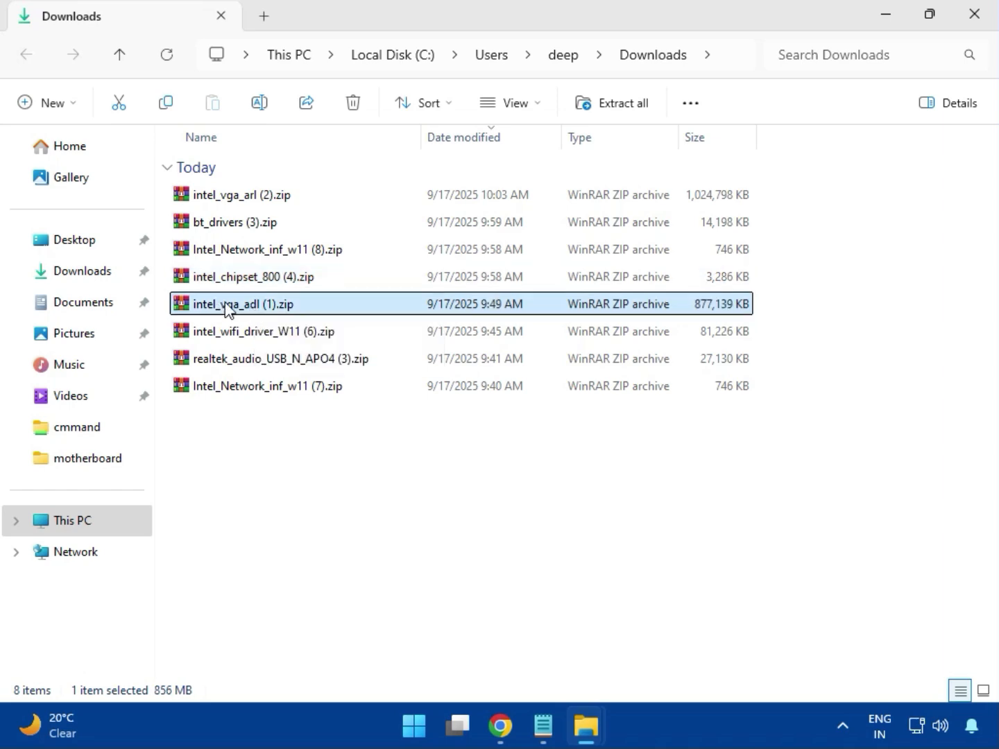
{"action": "double_click", "coordinate": [252, 303]}
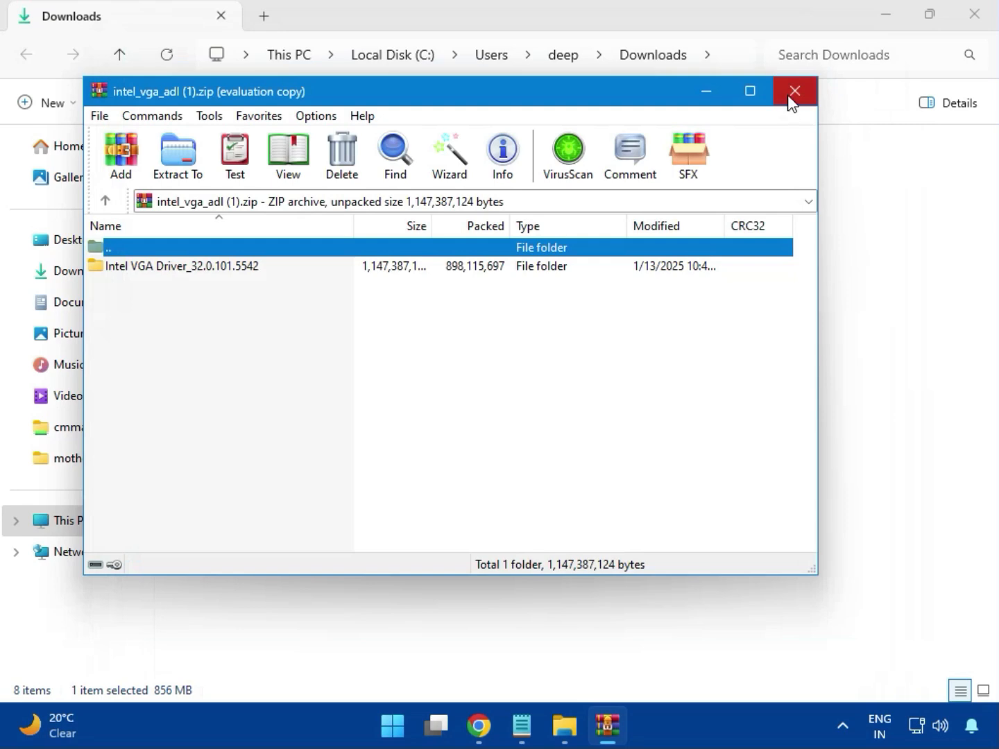
{"action": "left_click", "coordinate": [794, 90]}
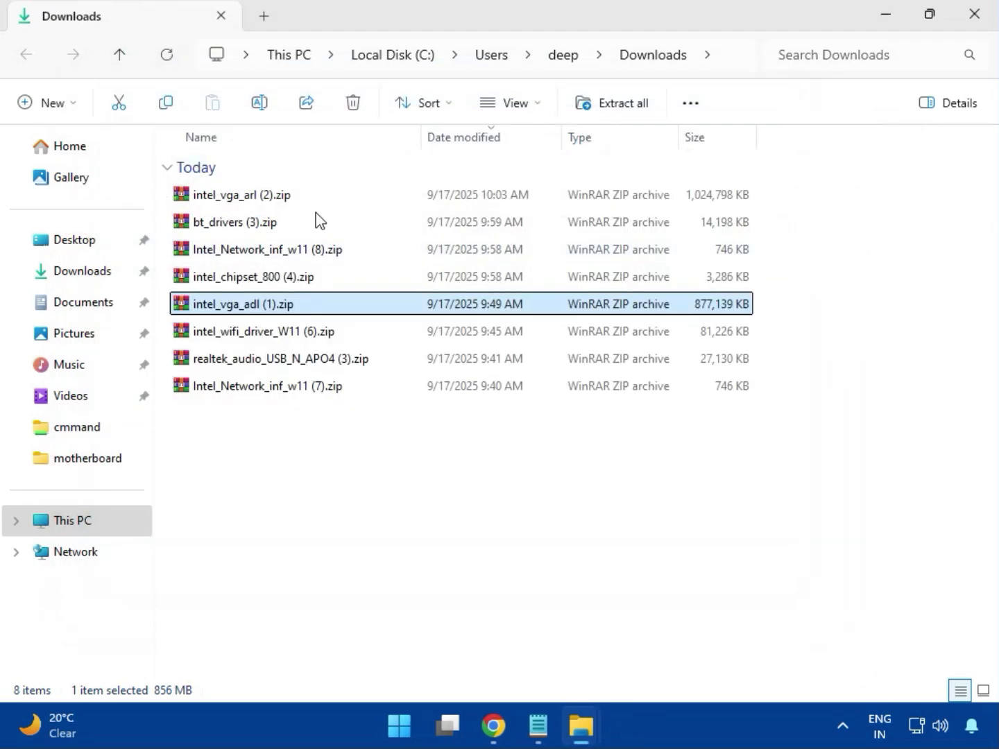
Open intel_wifi_driver_W11 (6).zip, dismiss the WinRAR licence notice and browse to Intel WIFI Driver_23.40.0.4\UWD\Win64.
{"action": "left_click", "coordinate": [256, 334]}
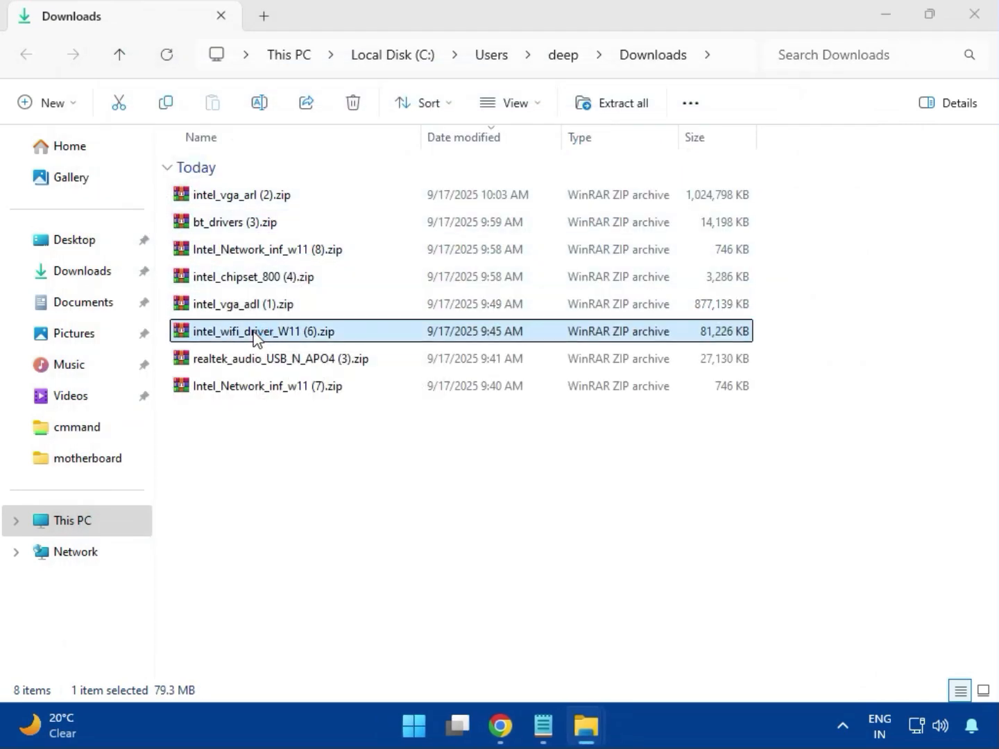
{"action": "double_click", "coordinate": [255, 337]}
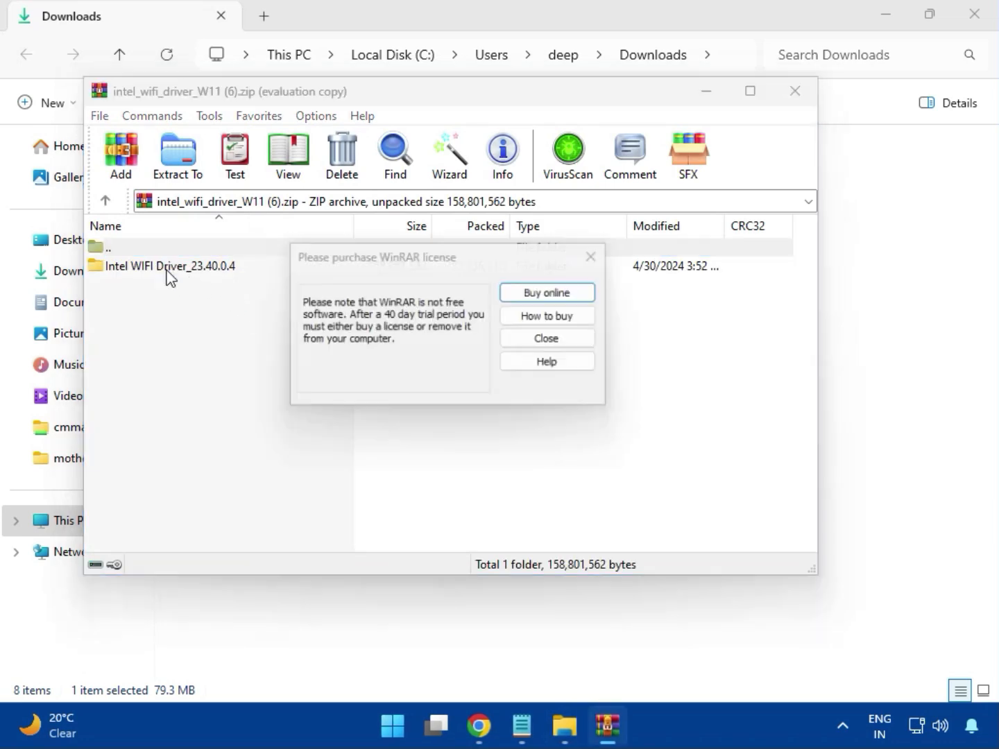
{"action": "left_click", "coordinate": [598, 257]}
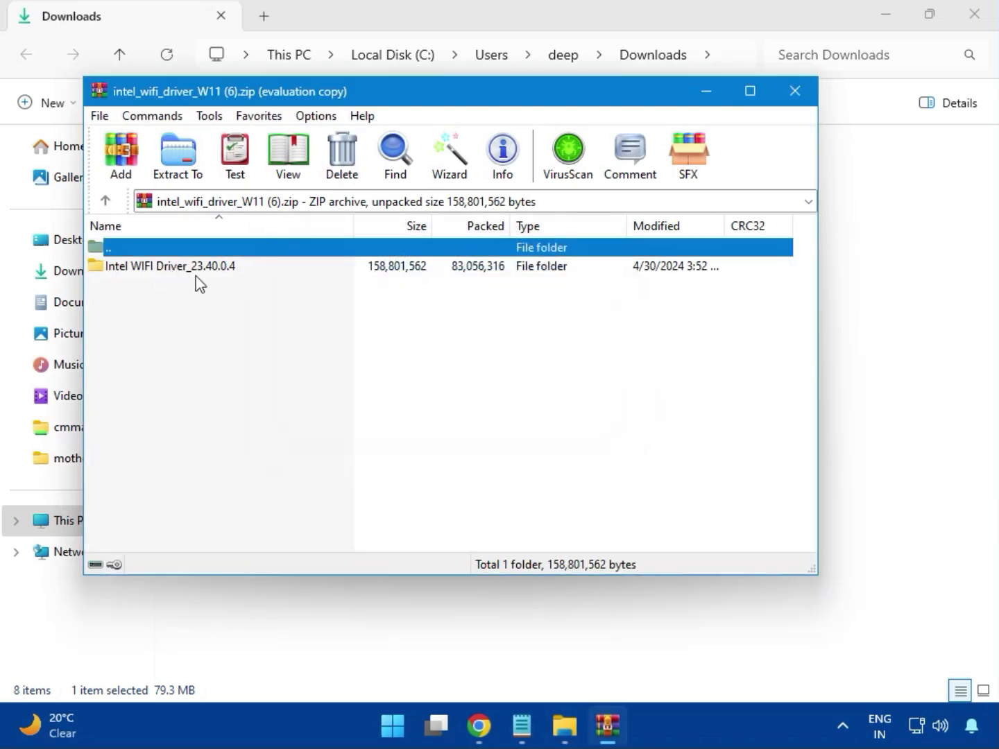
{"action": "double_click", "coordinate": [161, 266]}
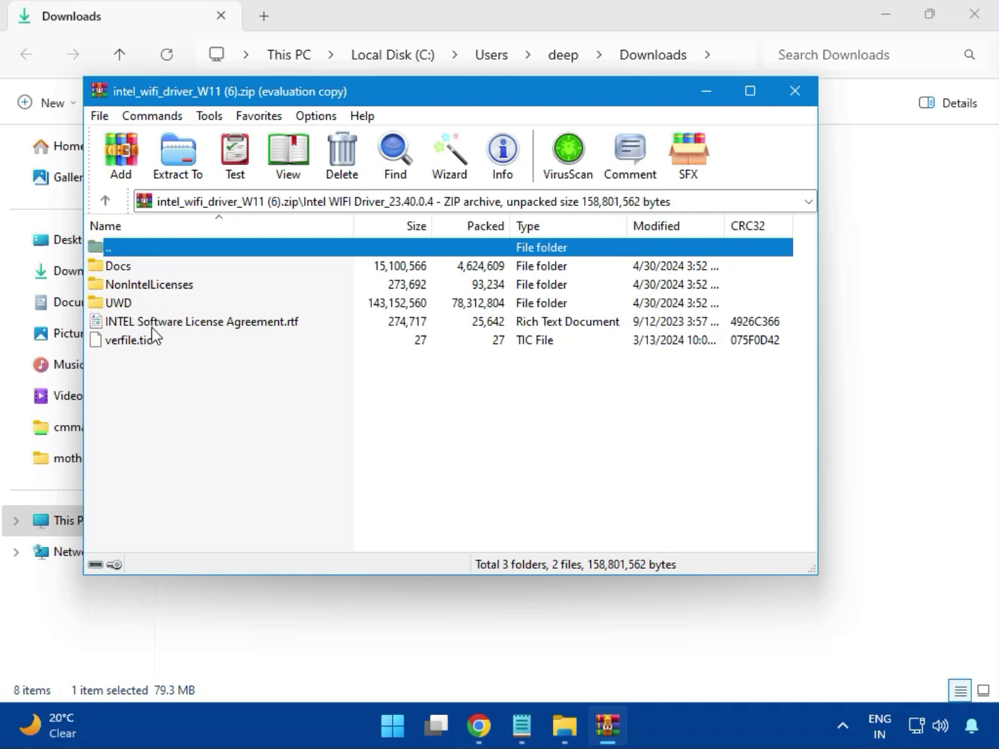
{"action": "double_click", "coordinate": [133, 303]}
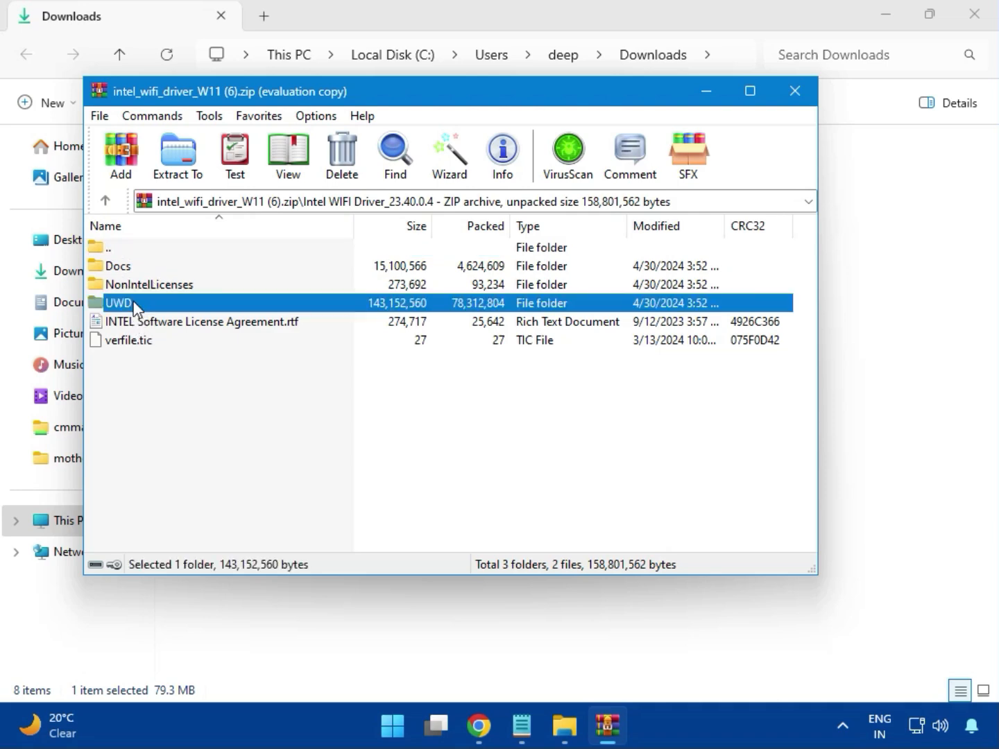
{"action": "double_click", "coordinate": [134, 273]}
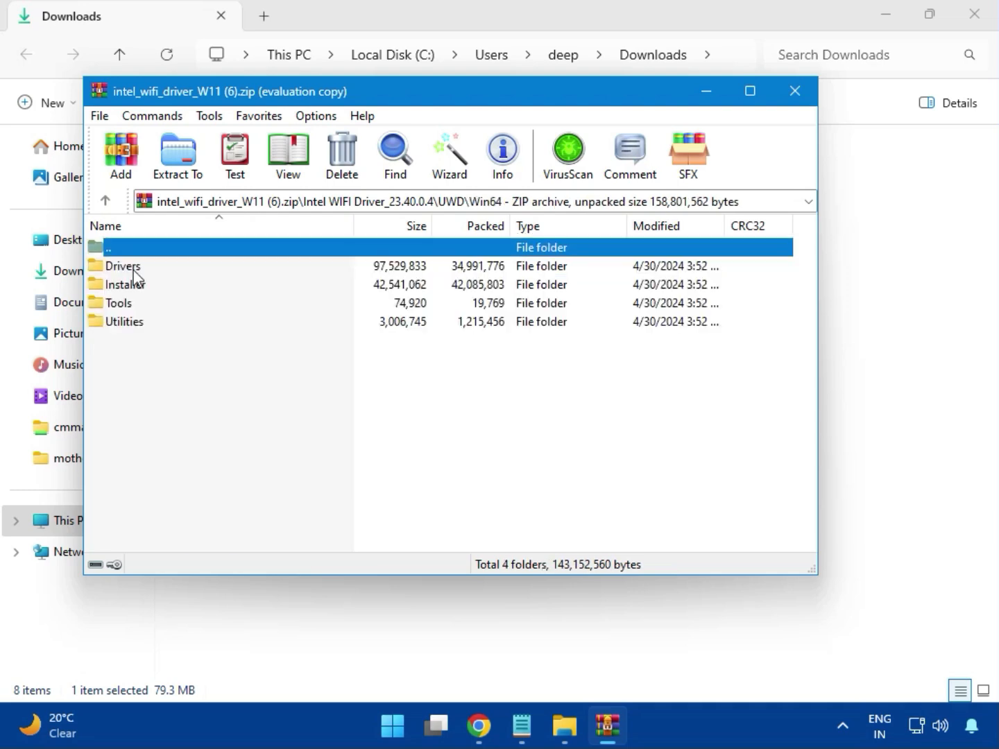
Look through the files in the Drivers folder, then return to the Win64 folder.
{"action": "double_click", "coordinate": [134, 268]}
{"action": "scroll", "coordinate": [181, 411], "scroll_direction": "down", "scroll_amount": 1}
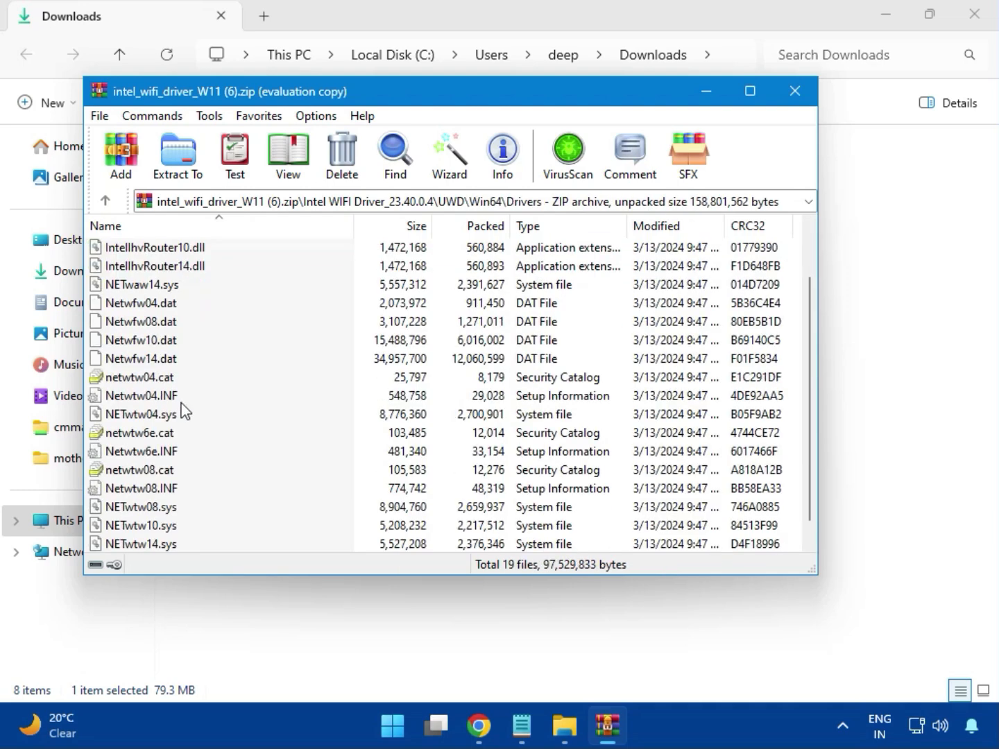
{"action": "scroll", "coordinate": [182, 412], "scroll_direction": "down", "scroll_amount": 1}
{"action": "scroll", "coordinate": [182, 430], "scroll_direction": "up", "scroll_amount": 2}
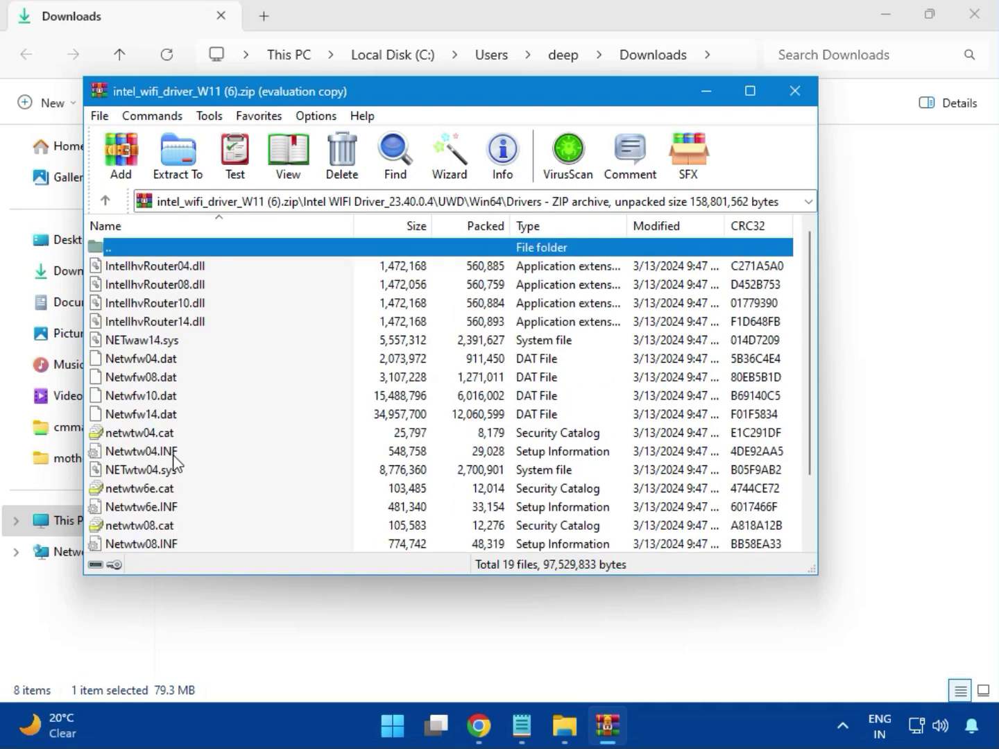
{"action": "key", "text": "Return"}
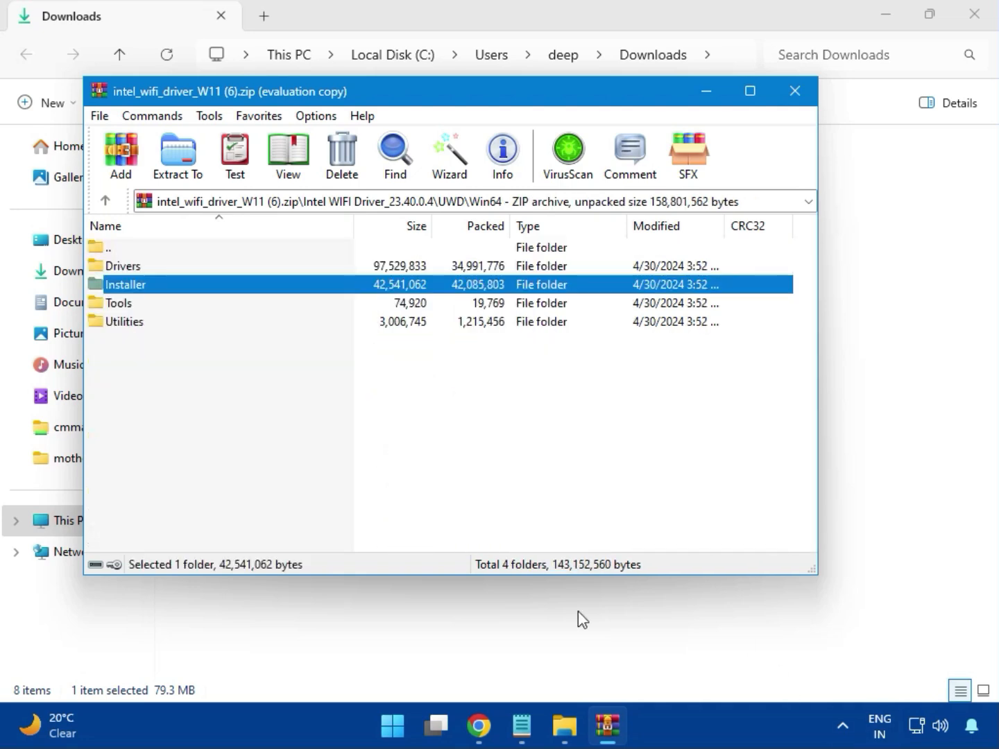
Launch WirelessSetup.exe from the Installer folder of the Wi-Fi driver archive.
{"action": "double_click", "coordinate": [142, 290]}
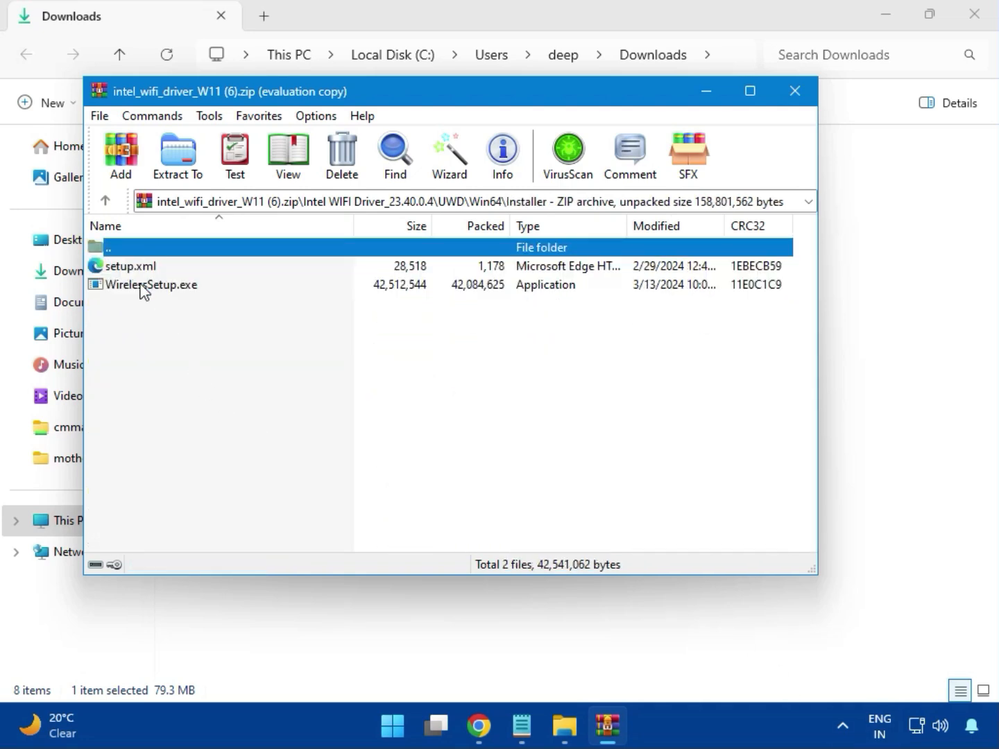
{"action": "left_click", "coordinate": [139, 291]}
{"action": "double_click", "coordinate": [158, 291]}
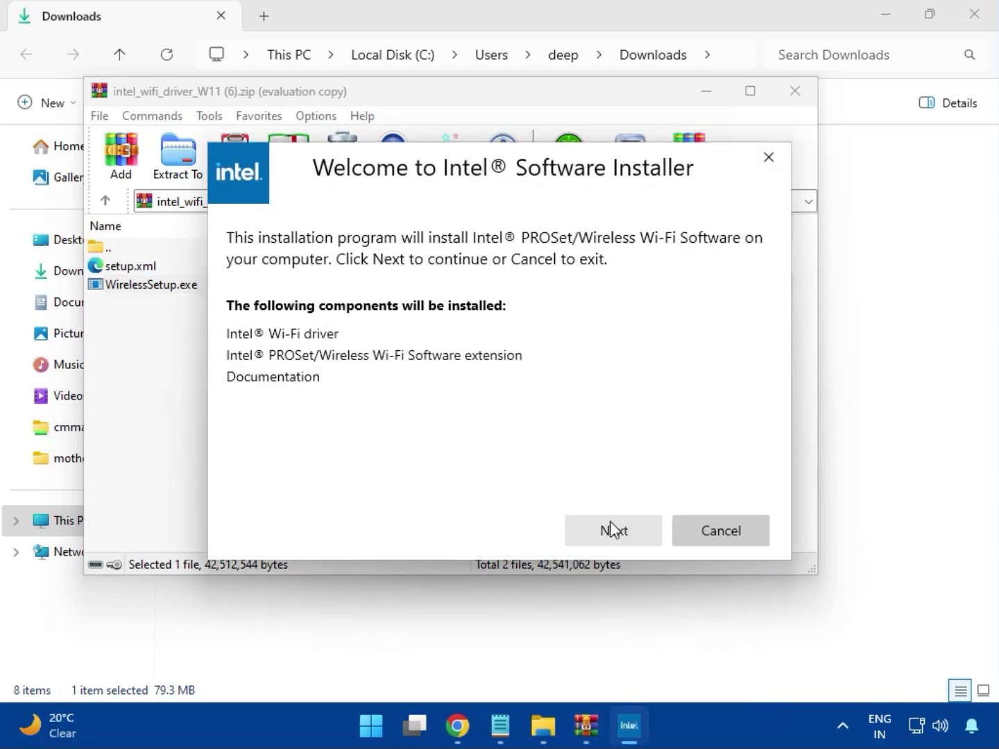
Install Intel PROSet/Wireless Wi-Fi Software, accepting the licence and permission request, then finish the installer and close the archive.
{"action": "left_click", "coordinate": [611, 523]}
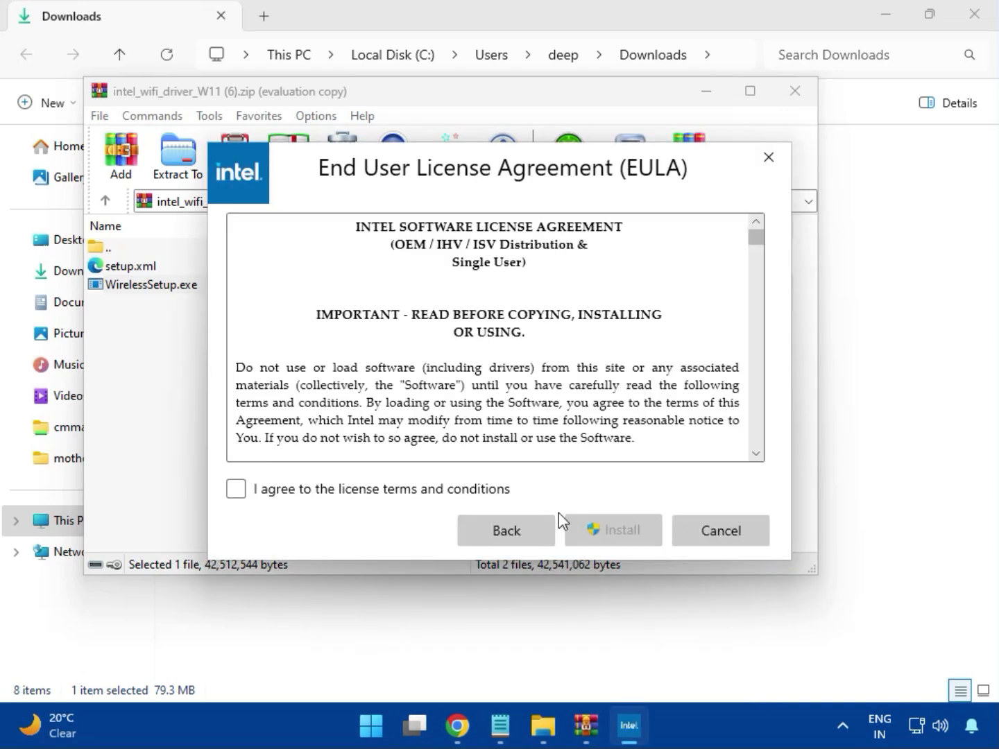
{"action": "left_click", "coordinate": [434, 492]}
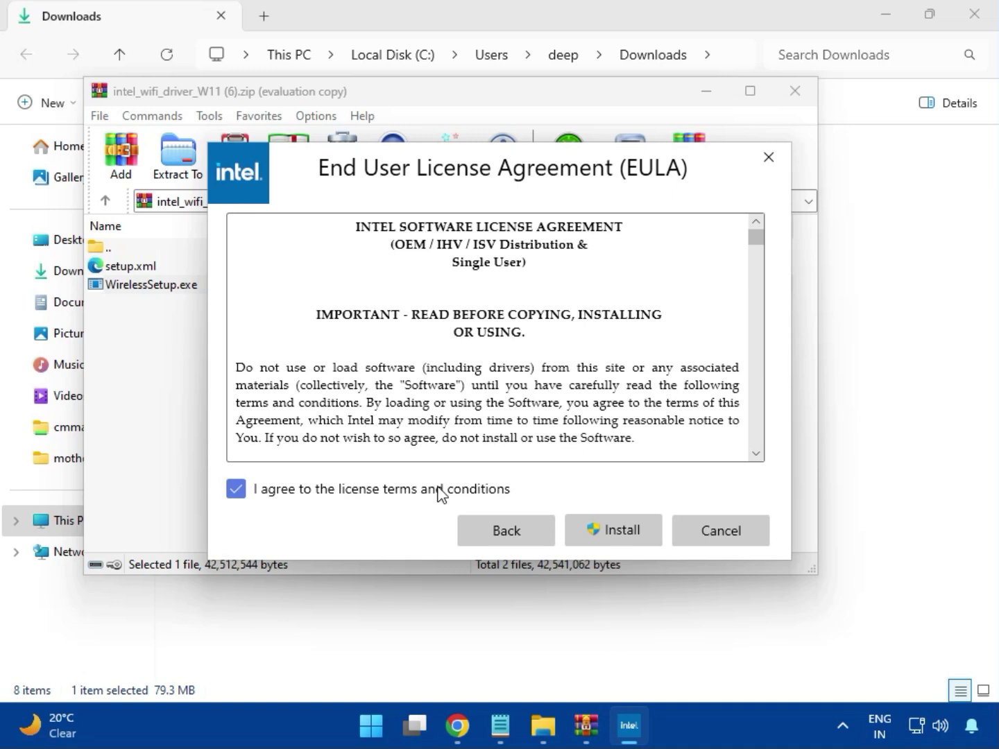
{"action": "left_click", "coordinate": [623, 536]}
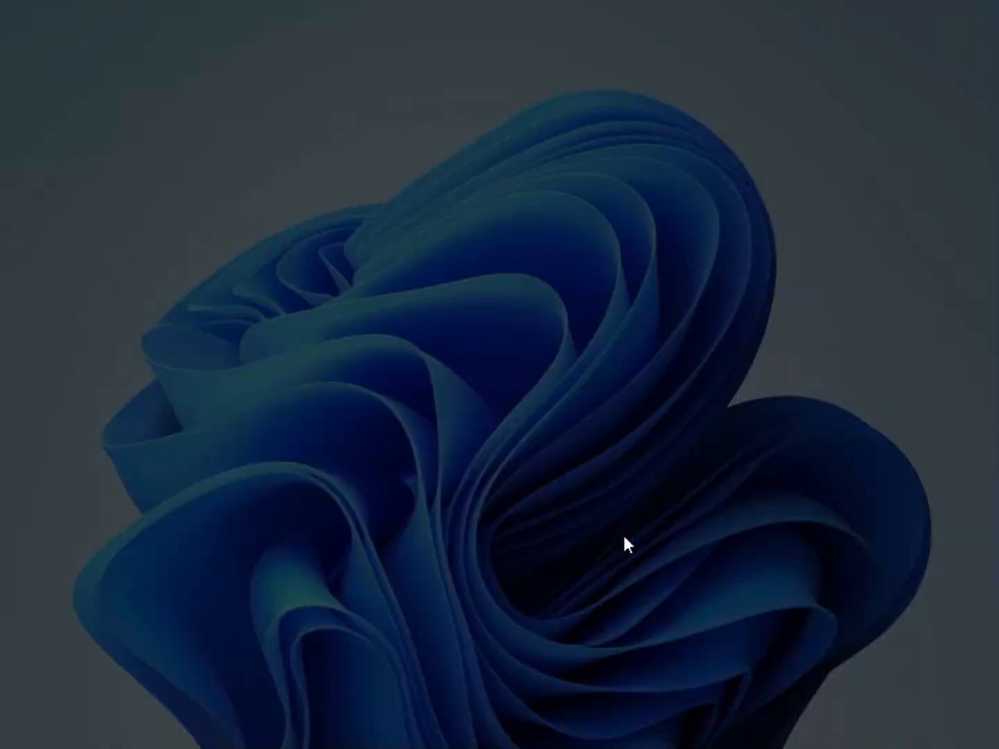
{"action": "left_click", "coordinate": [463, 537]}
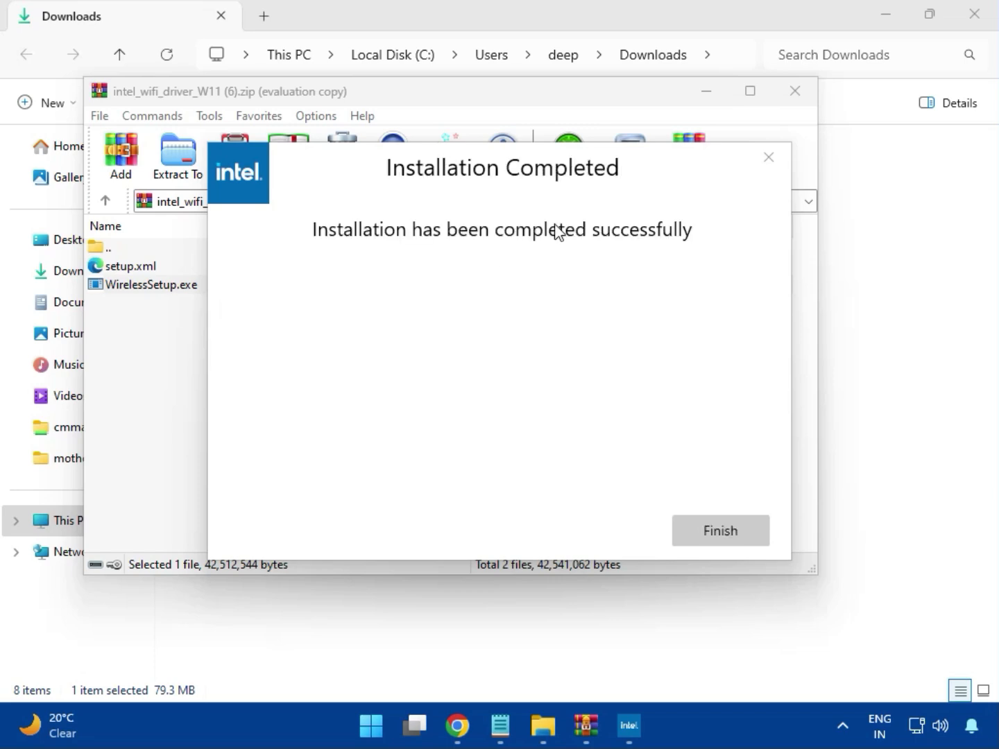
{"action": "left_click", "coordinate": [714, 529]}
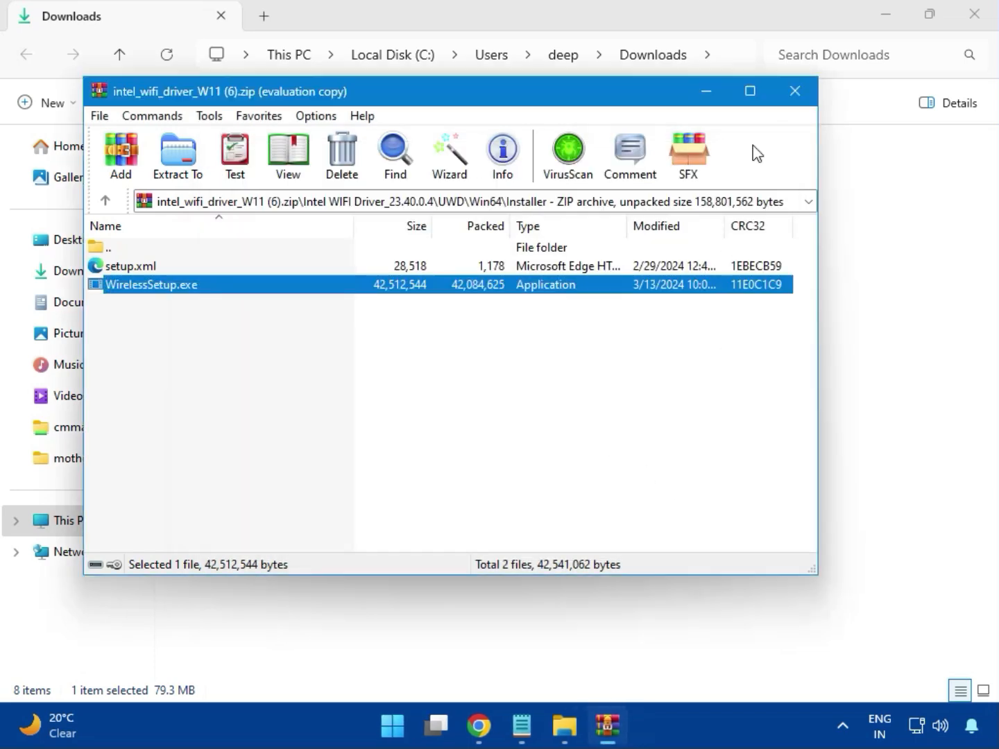
{"action": "left_click", "coordinate": [796, 92]}
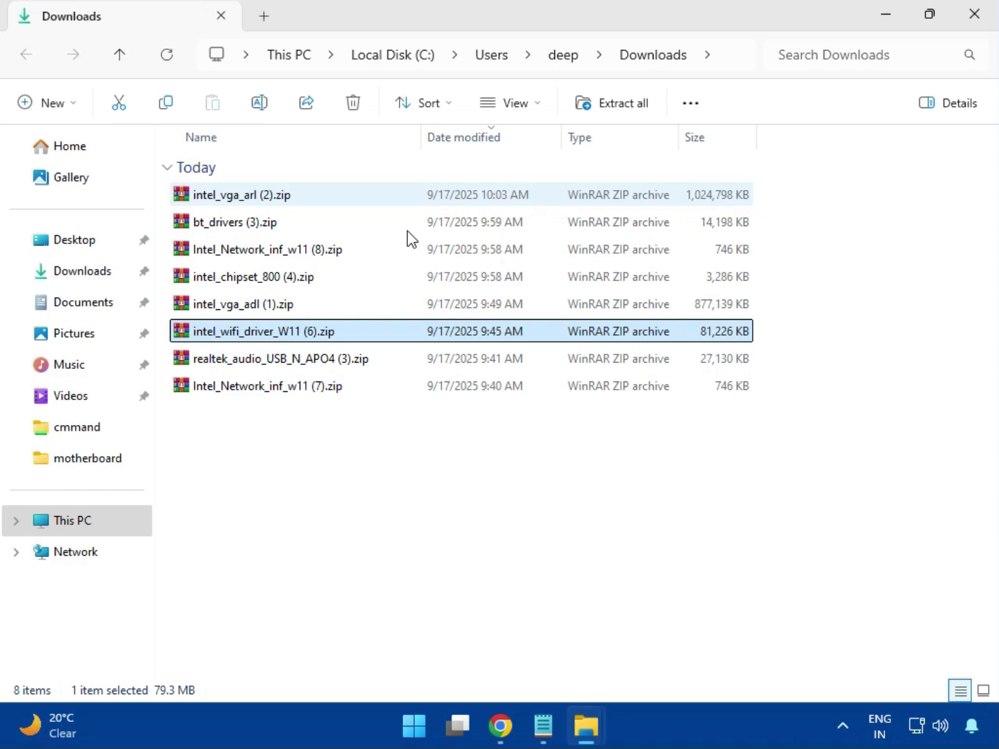
Run MSI_Launcher.exe from the Realtek USB Universal Driver folder of realtek_audio_USB_N_APO4 (3).zip with permission granted, then close the archive.
{"action": "double_click", "coordinate": [300, 371]}
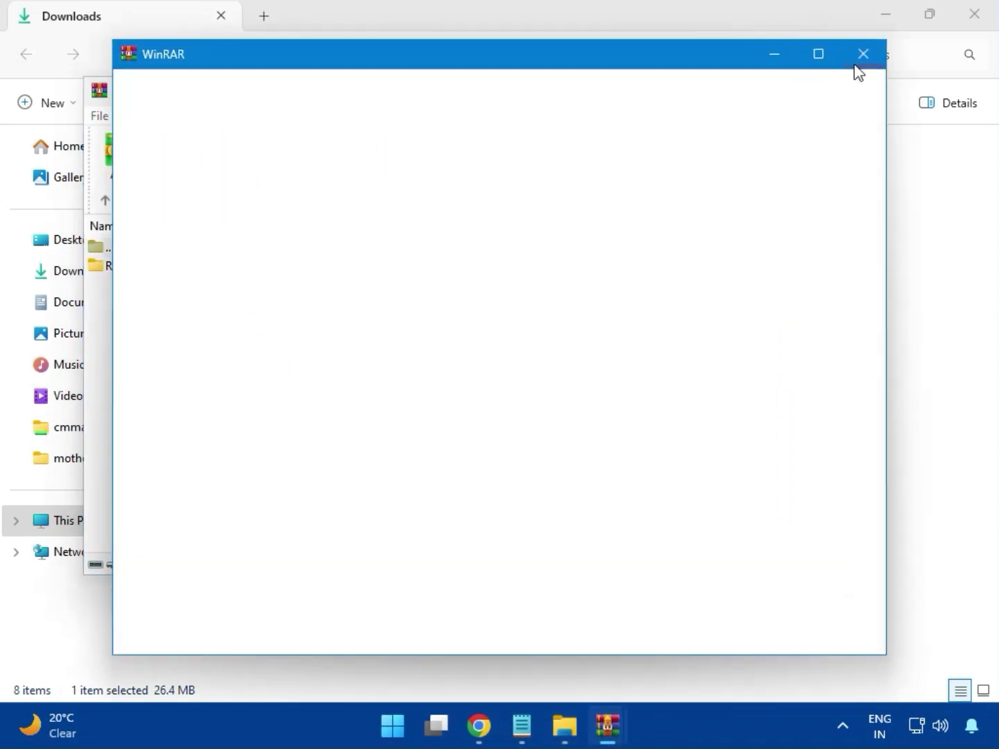
{"action": "left_click", "coordinate": [860, 55]}
{"action": "double_click", "coordinate": [222, 269]}
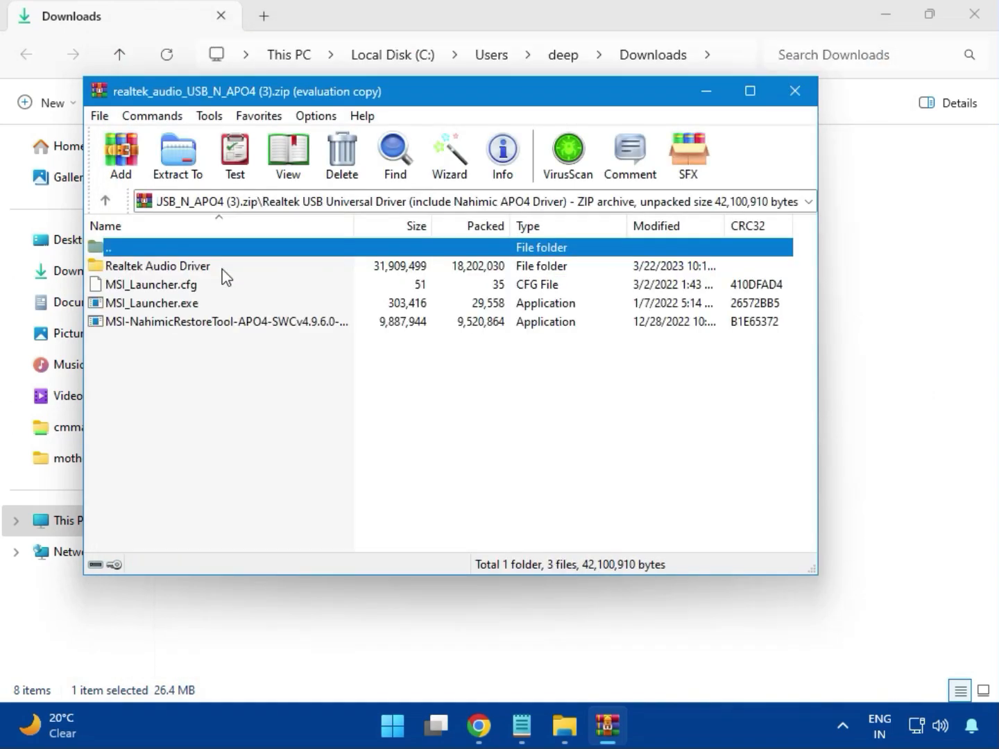
{"action": "double_click", "coordinate": [178, 305]}
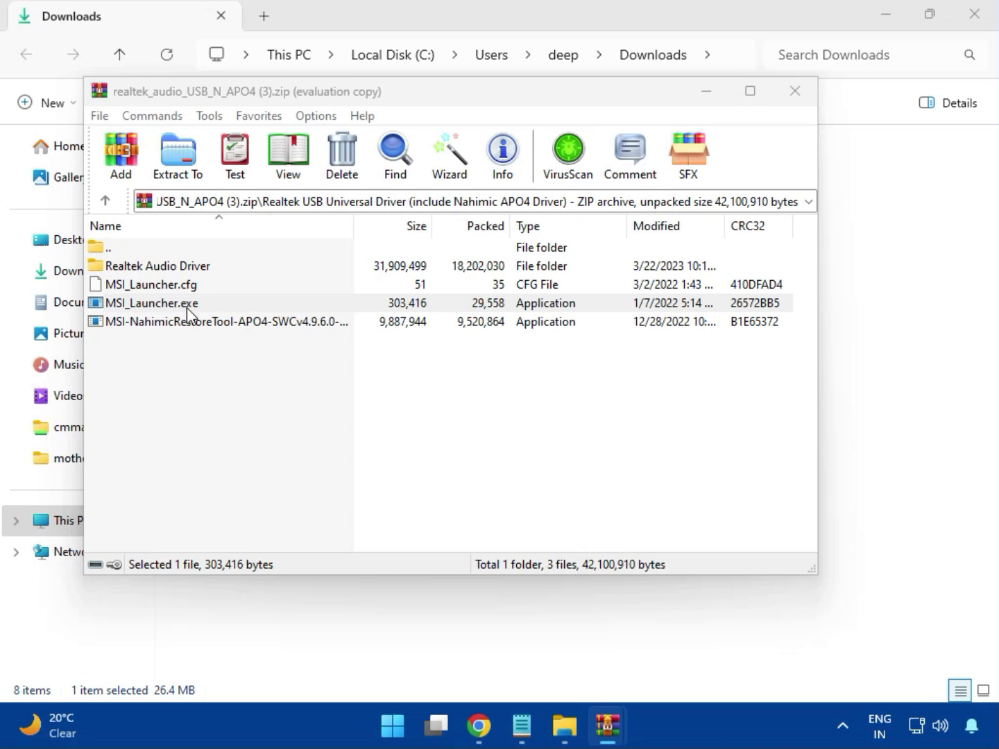
{"action": "left_click", "coordinate": [188, 309]}
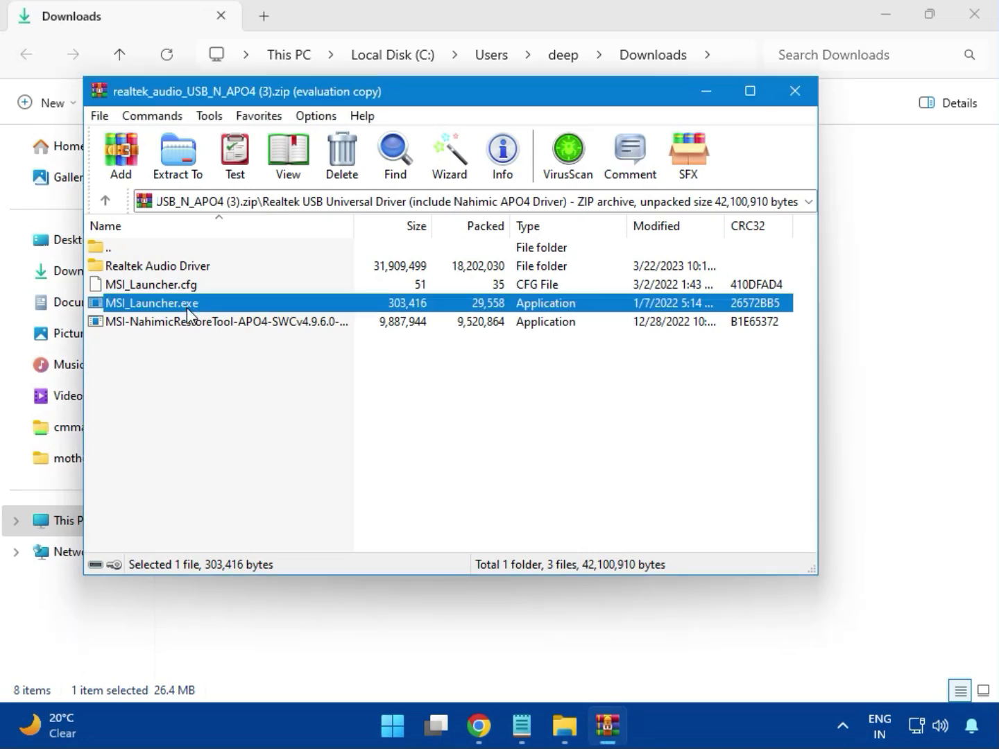
{"action": "double_click", "coordinate": [187, 308]}
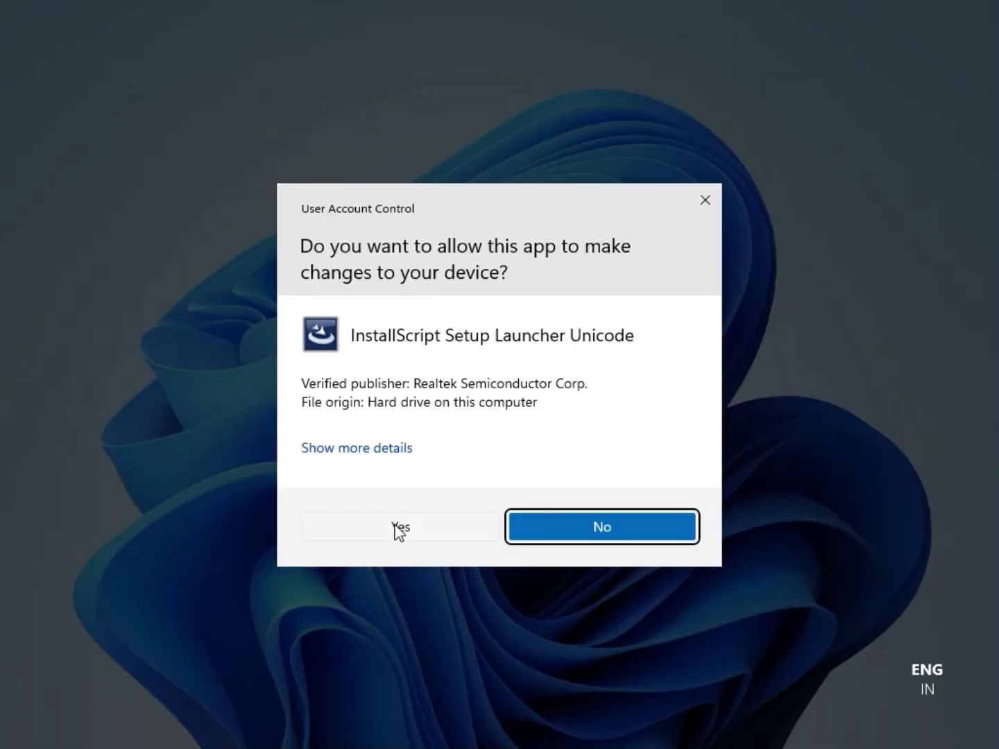
{"action": "left_click", "coordinate": [397, 528]}
{"action": "left_click", "coordinate": [402, 521]}
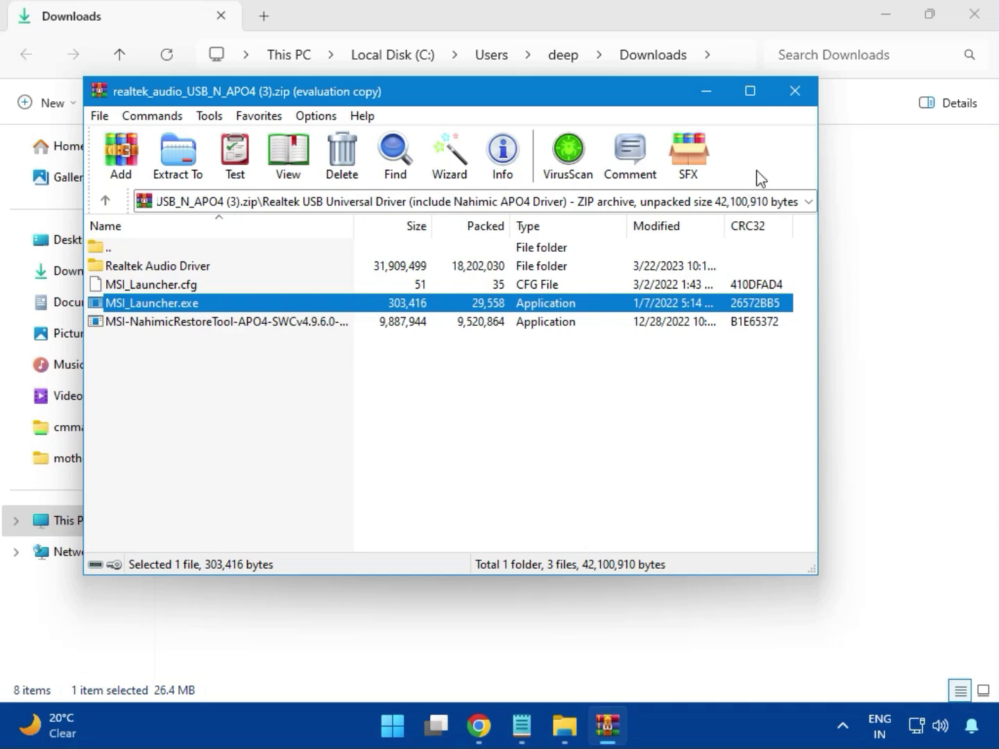
{"action": "left_click", "coordinate": [796, 101]}
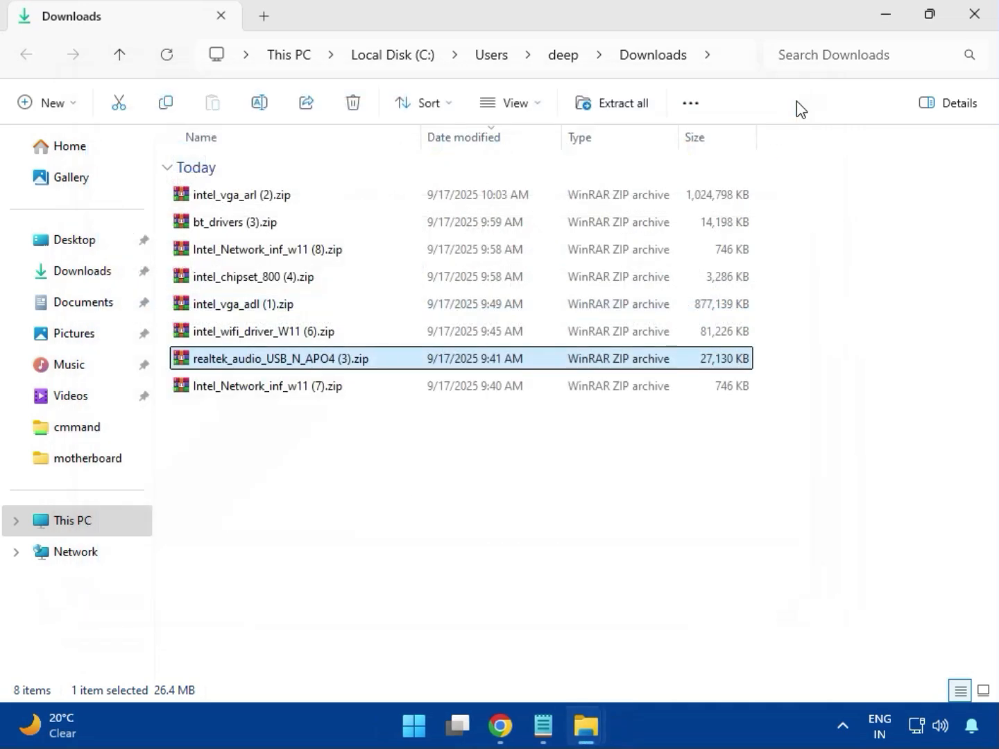
Select Intel_Network_inf_w11 (7).zip, then close the Downloads folder window.
{"action": "left_click", "coordinate": [270, 392]}
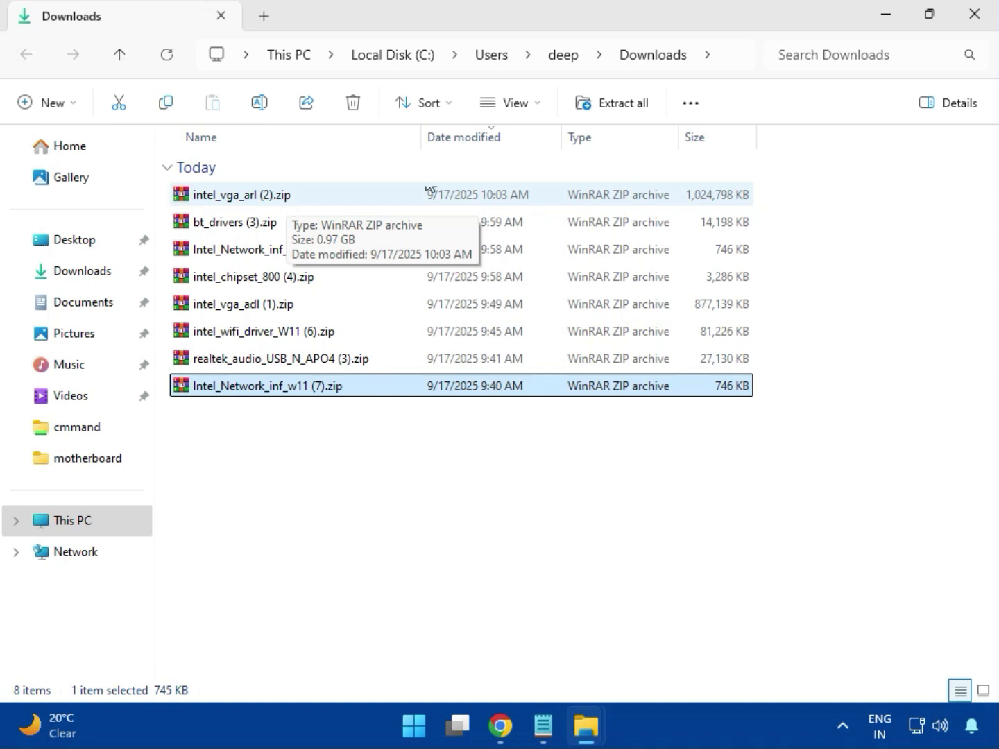
{"action": "left_click", "coordinate": [975, 31]}
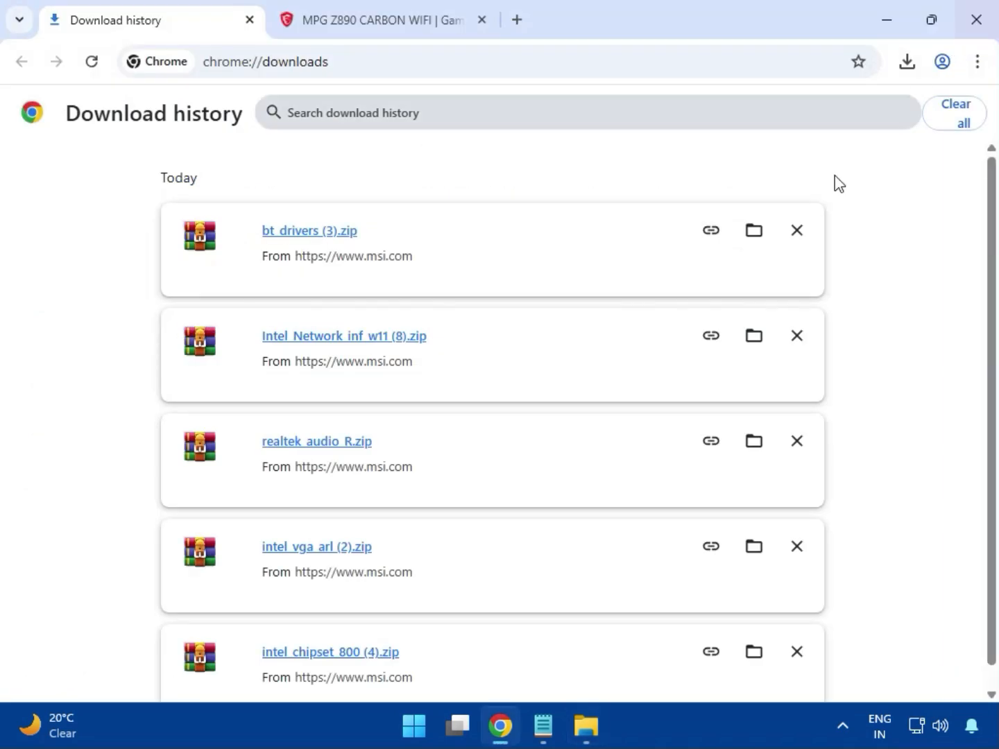